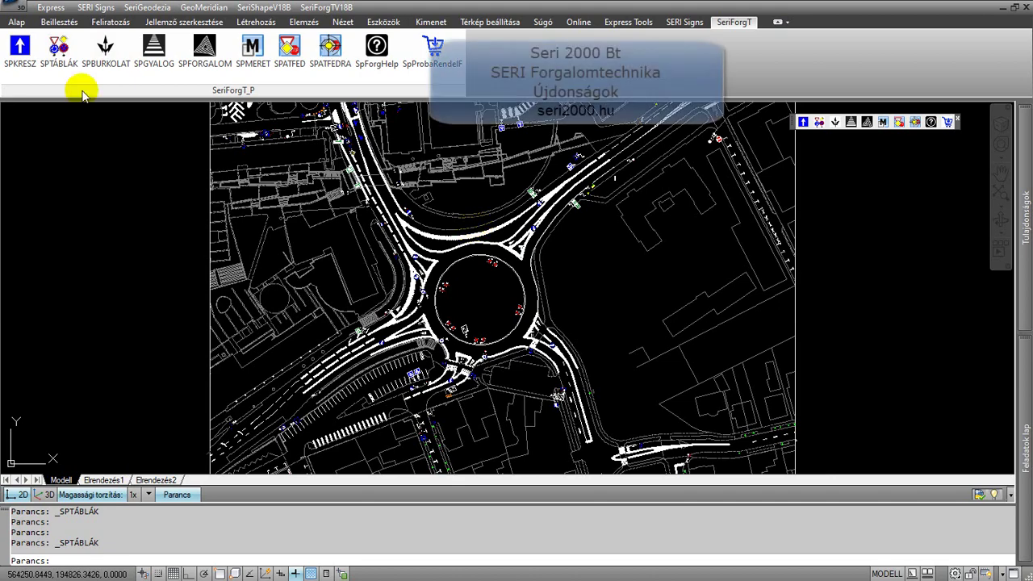
Step: Open the SPTÁBLÁK sign palette, zoom toward the roundabout entry, and keep Tábla srsz. at 1
click(58, 50)
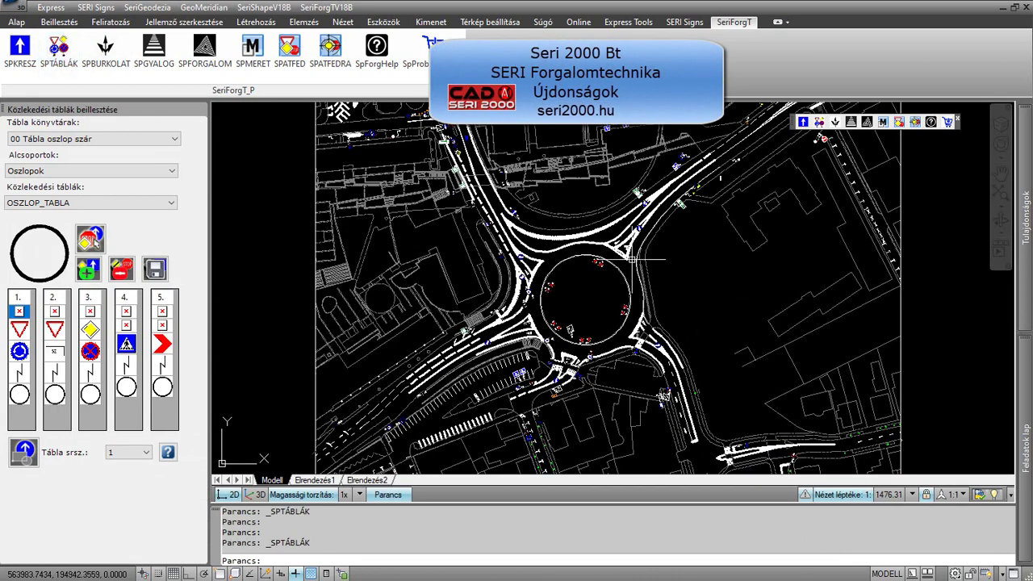
scroll(633, 260, up, 6)
scroll(669, 231, up, 4)
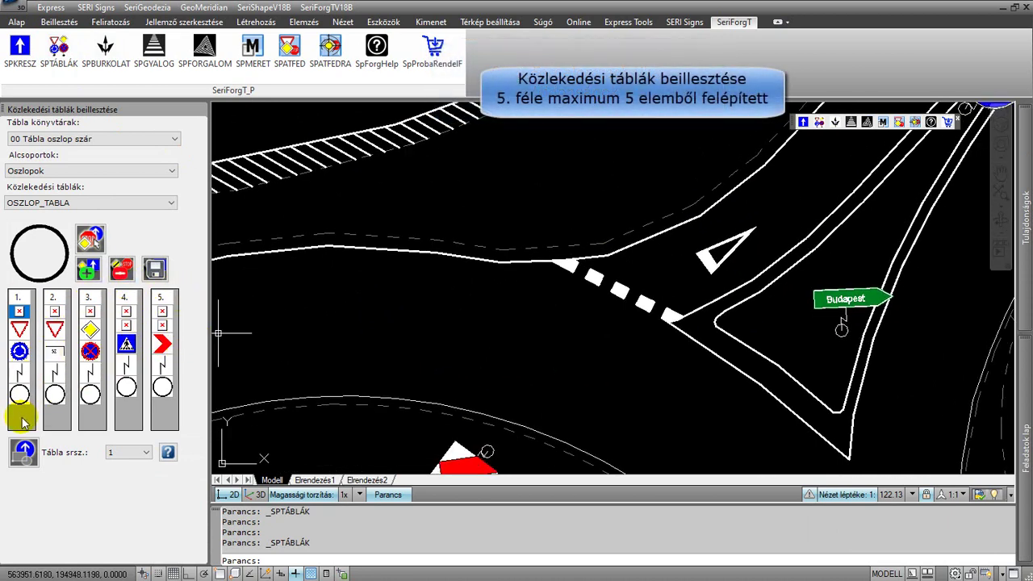
click(146, 452)
click(147, 454)
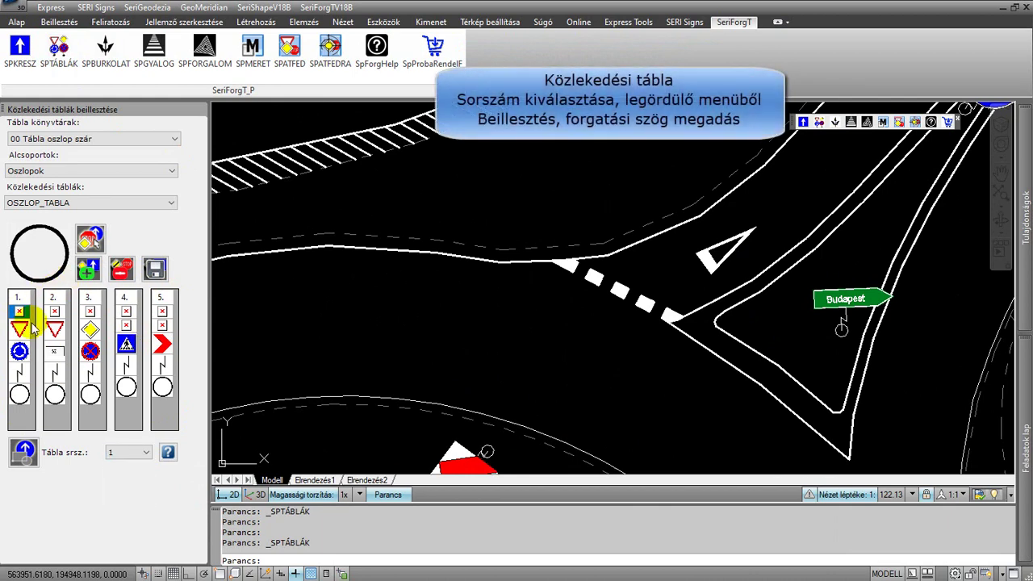
Step: Insert sign assembly 1, roundabout plus yield sign, at the roundabout entry, rotated along the road edge
scroll(501, 273, down, 2)
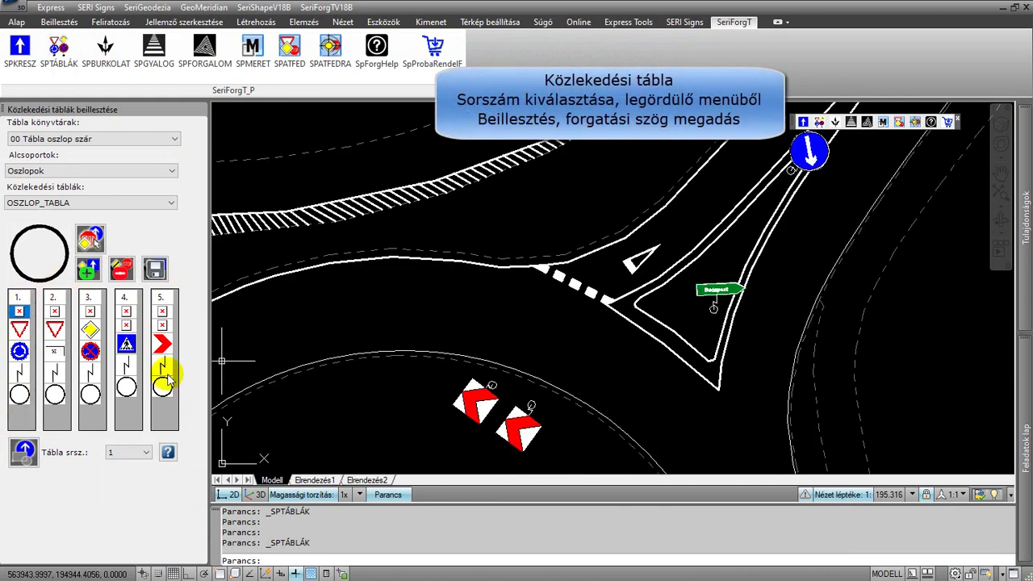
click(20, 457)
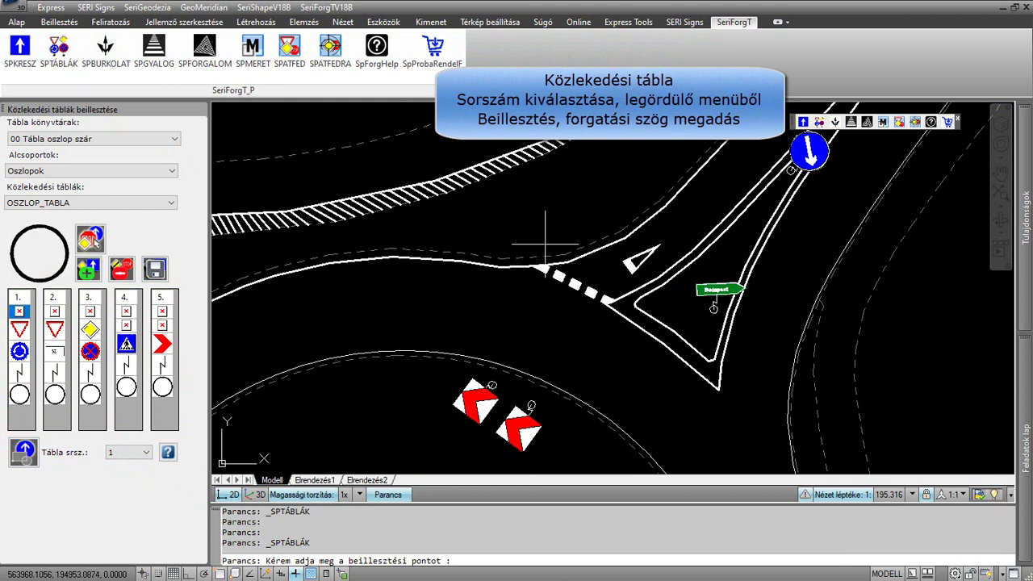
click(542, 246)
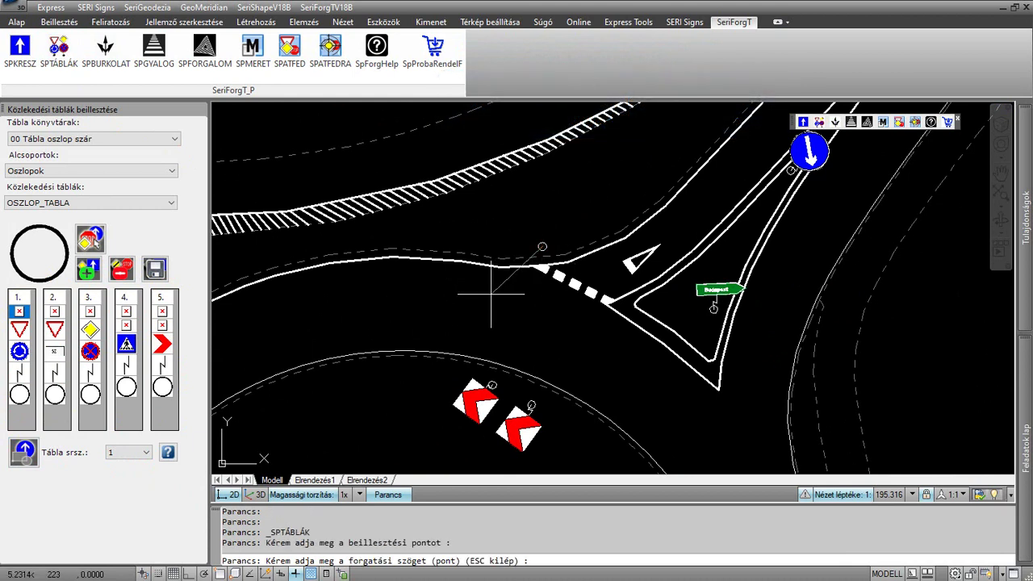
click(507, 293)
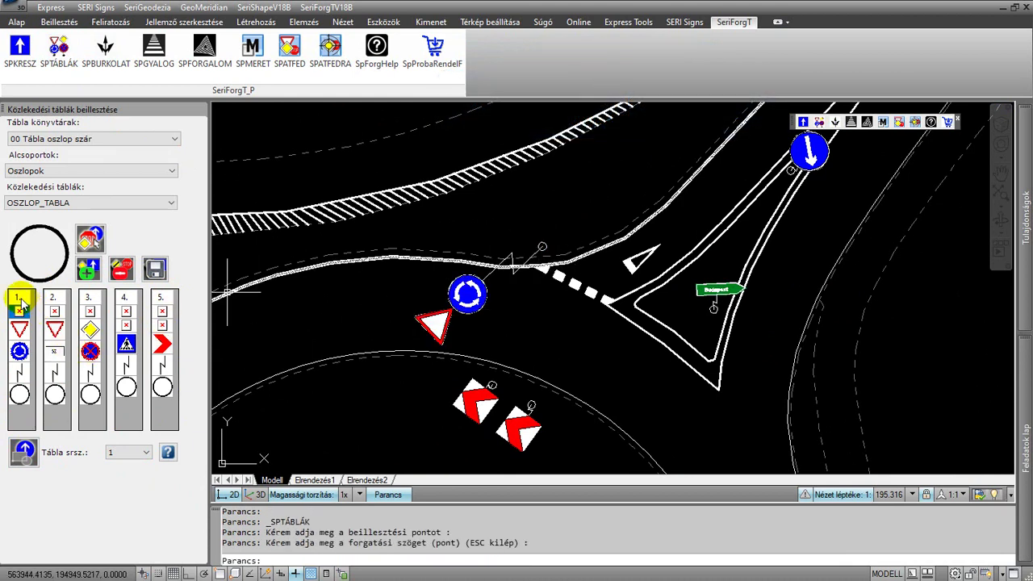
scroll(535, 218, down, 2)
mouse_move(535, 218)
middle_down()
mouse_move(613, 348)
mouse_move(527, 225)
middle_up()
scroll(528, 225, up, 2)
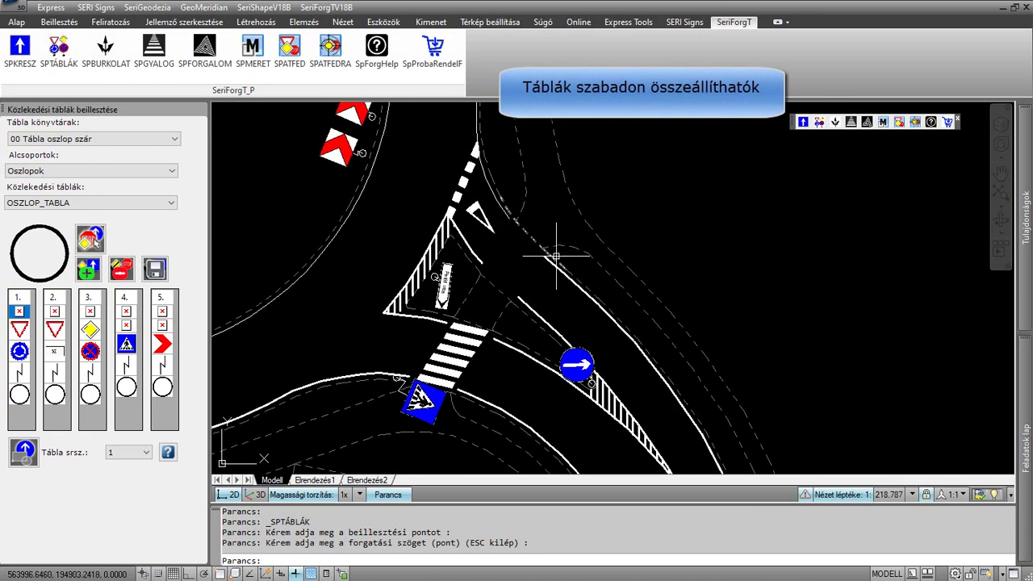
Step: Insert sign assembly 4, the pedestrian crossing sign, beside the road at the upper zebra crossing
click(121, 452)
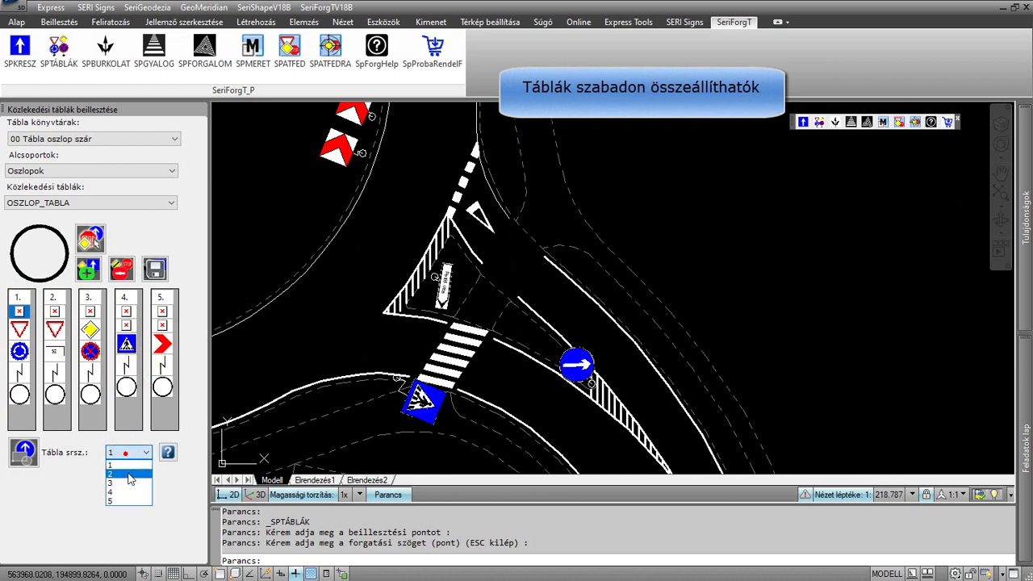
click(127, 492)
click(127, 380)
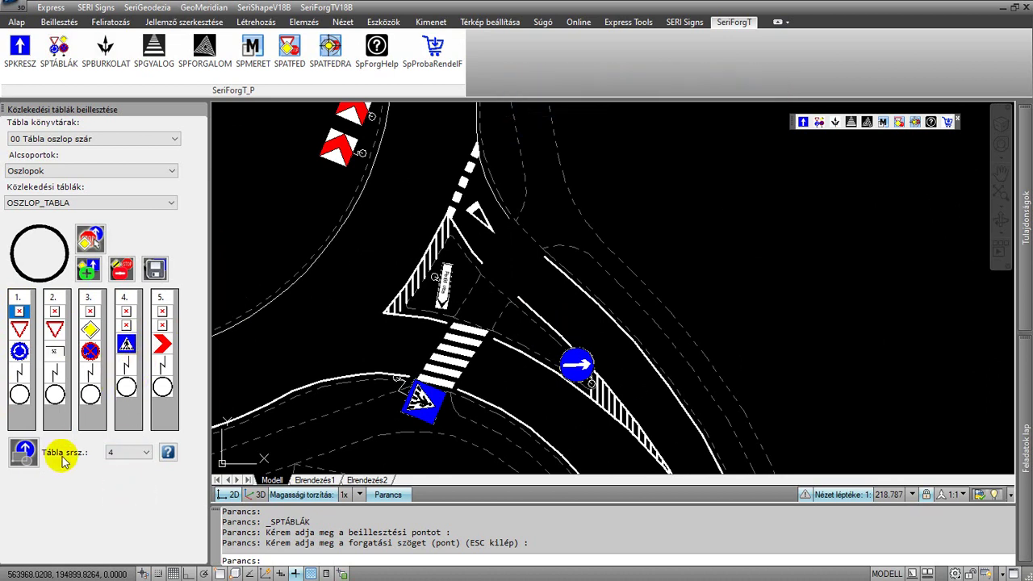
click(26, 451)
click(565, 260)
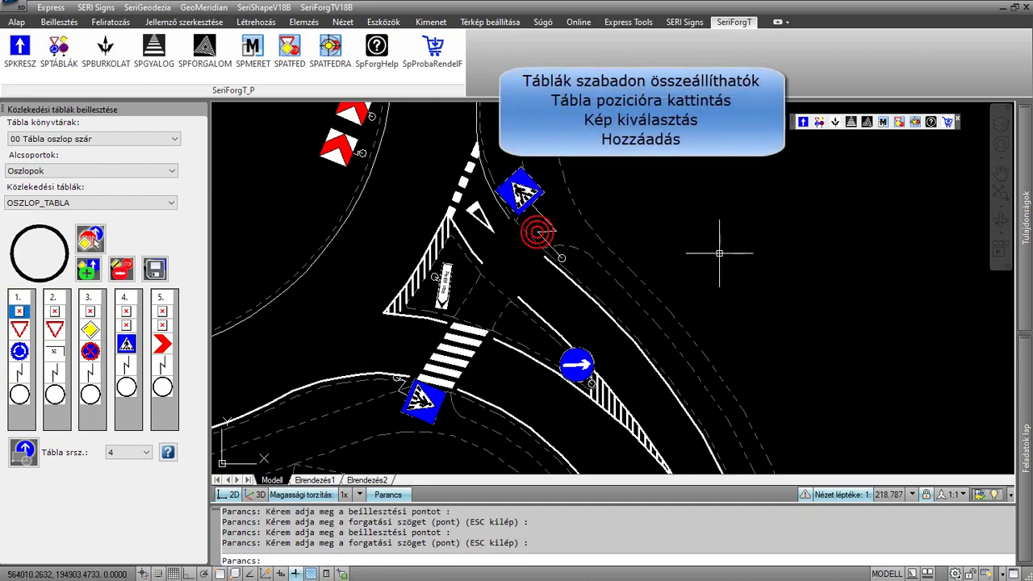
click(591, 230)
scroll(528, 266, down, 2)
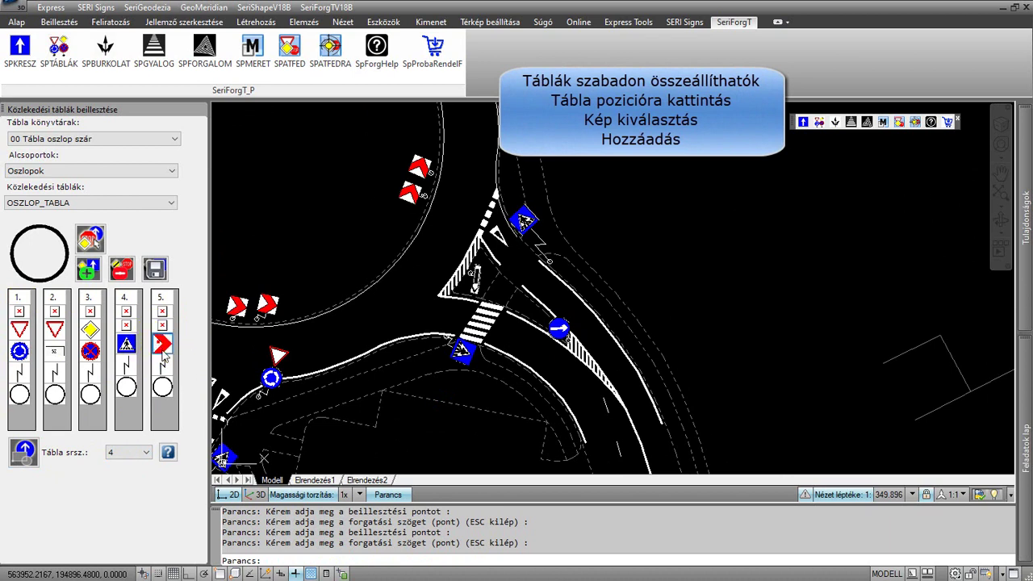
click(165, 273)
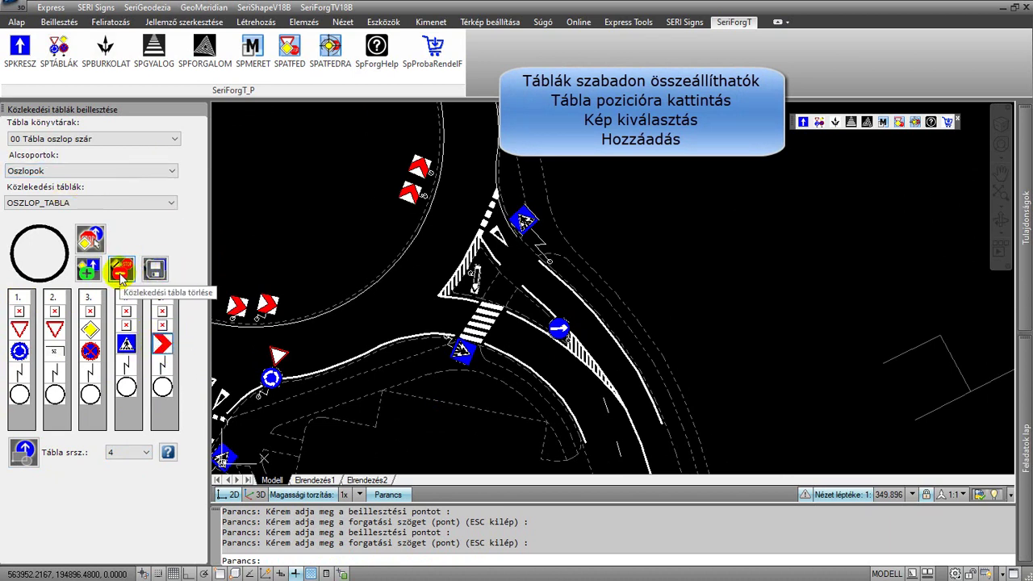
Step: Replace assembly 5's chevron with the TL_032 speed-limit sign from 03 Tilalmi táblák, value 50
click(121, 272)
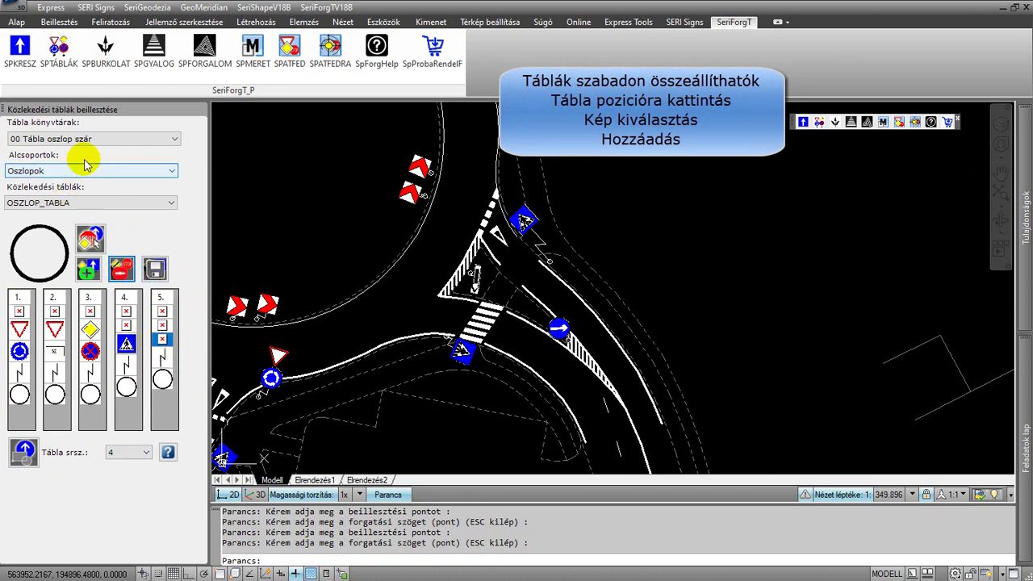
click(117, 142)
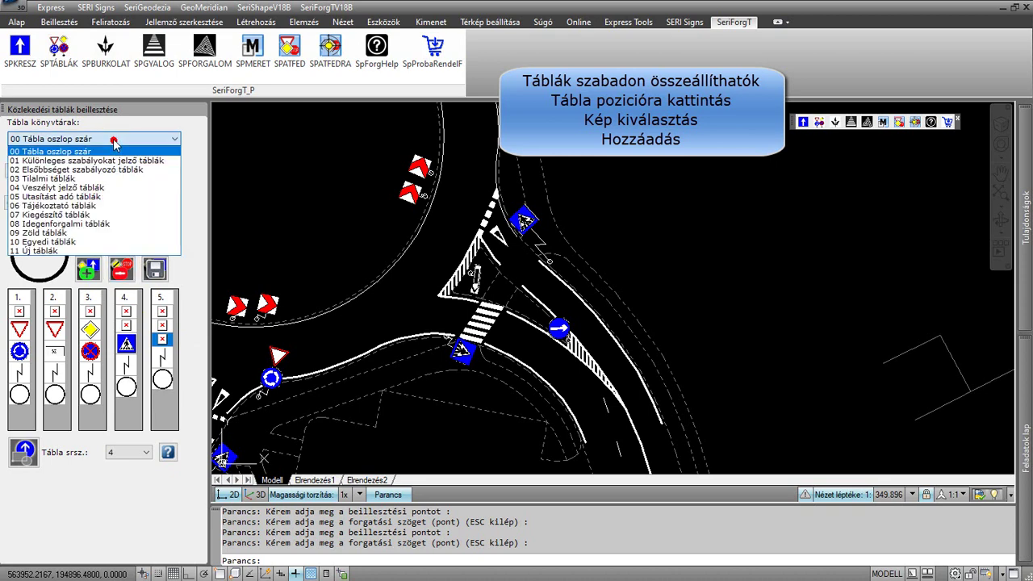
click(92, 178)
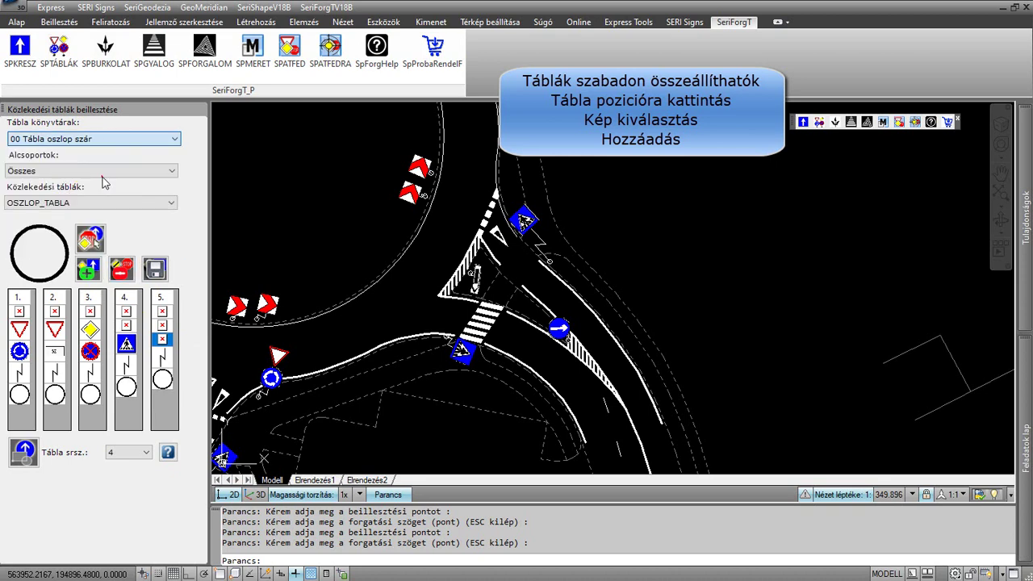
click(95, 238)
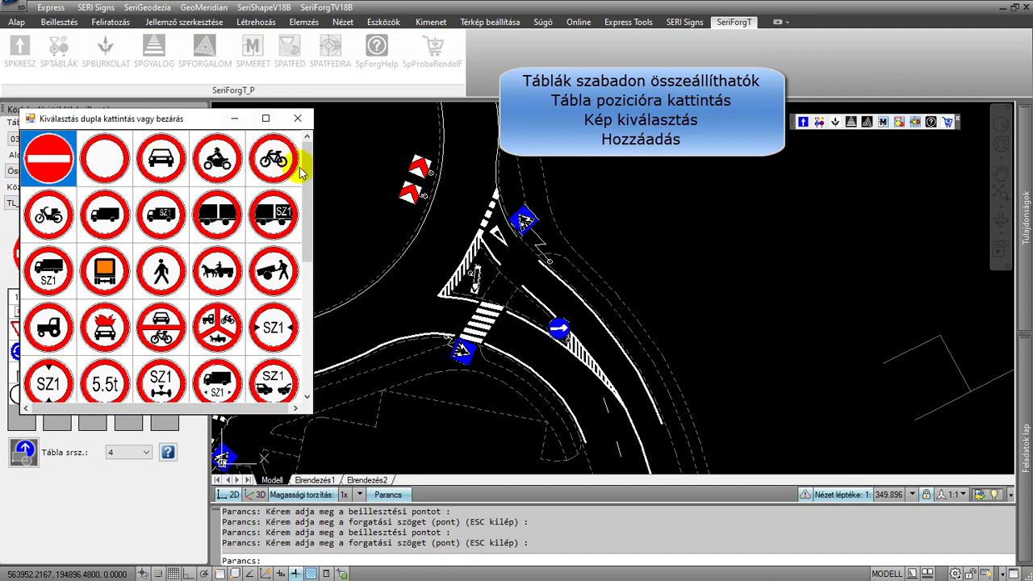
scroll(300, 230, down, 2)
scroll(300, 230, down, 1)
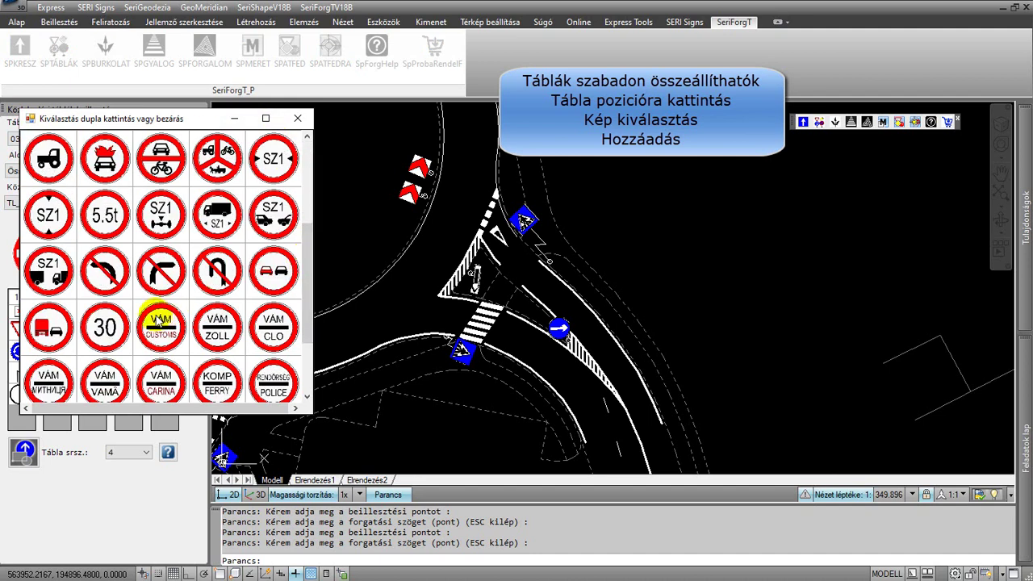
click(96, 336)
double_click(96, 336)
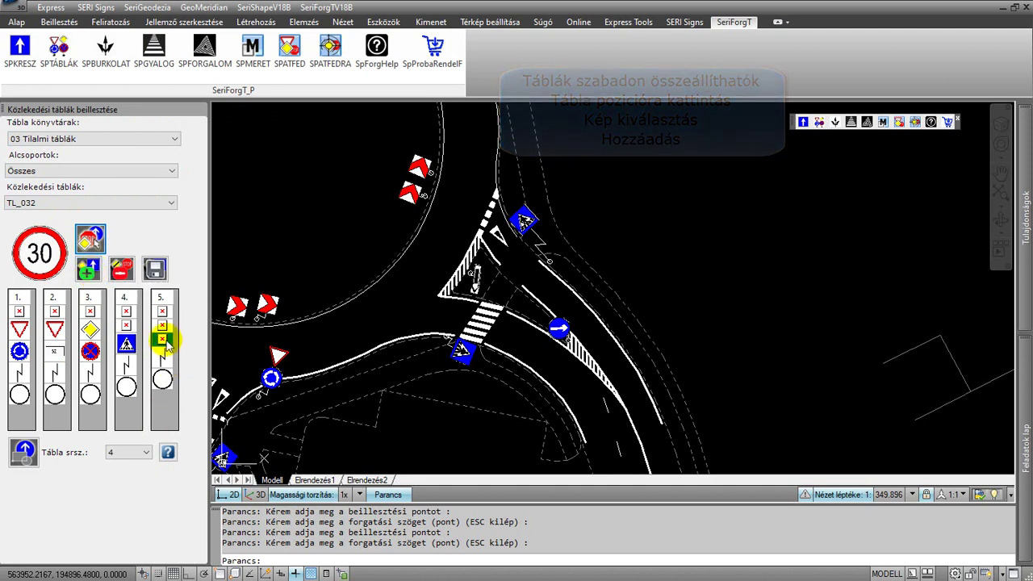
click(91, 240)
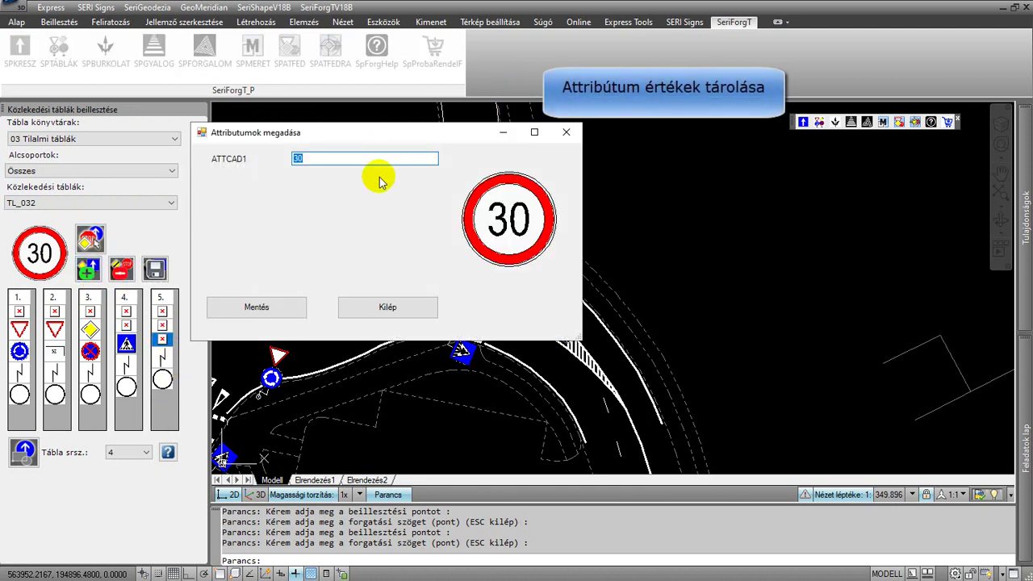
text(0)
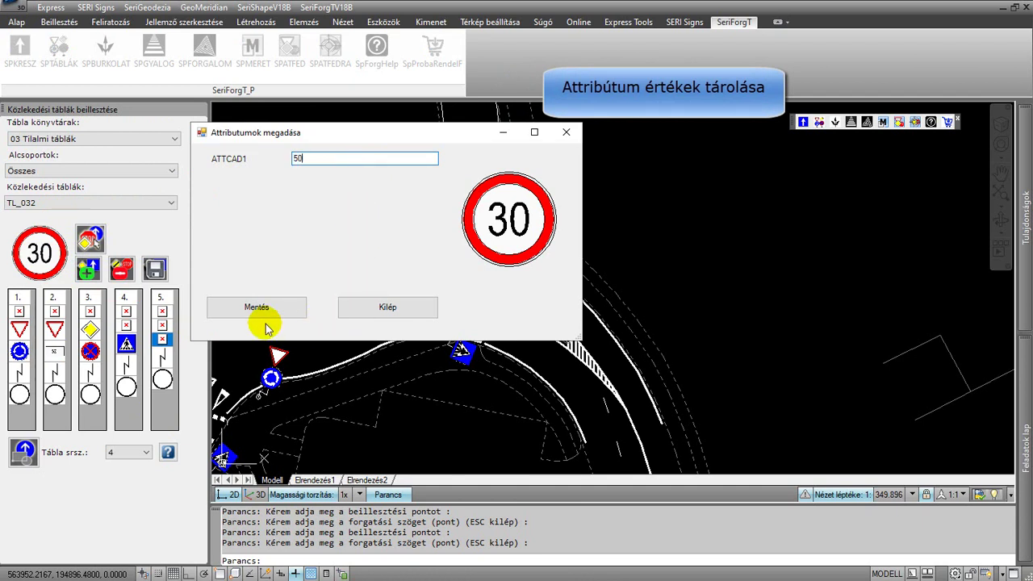
click(261, 315)
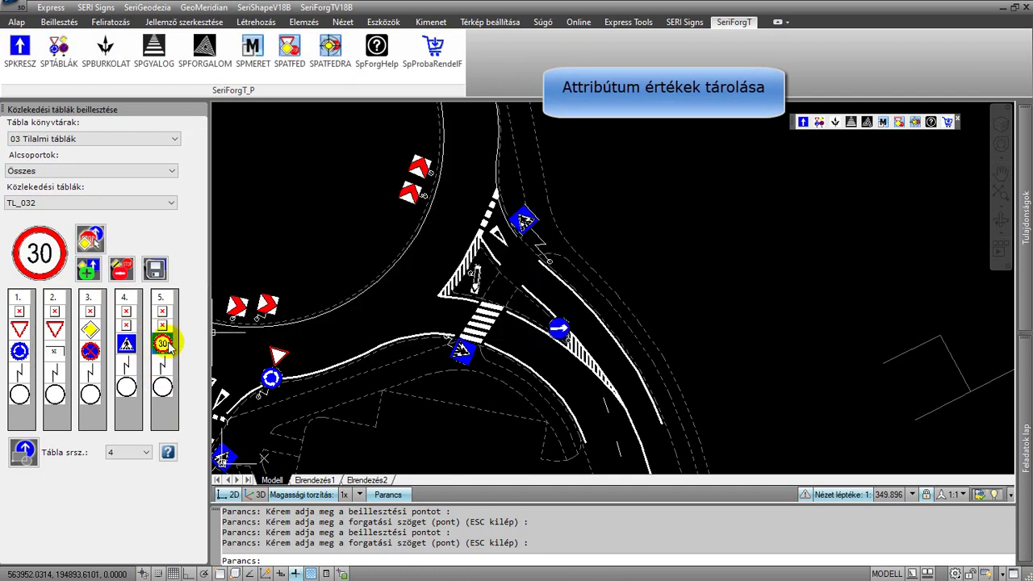
Step: Insert sign assembly 5 with the 50 speed-limit sign beside the road, rotated to the road
click(133, 452)
click(131, 494)
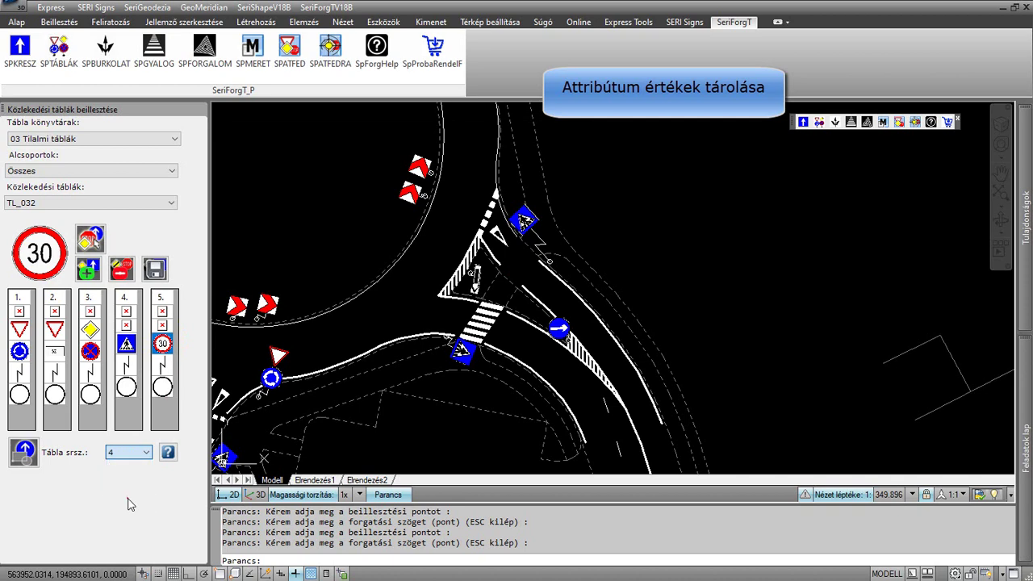
click(24, 452)
click(664, 272)
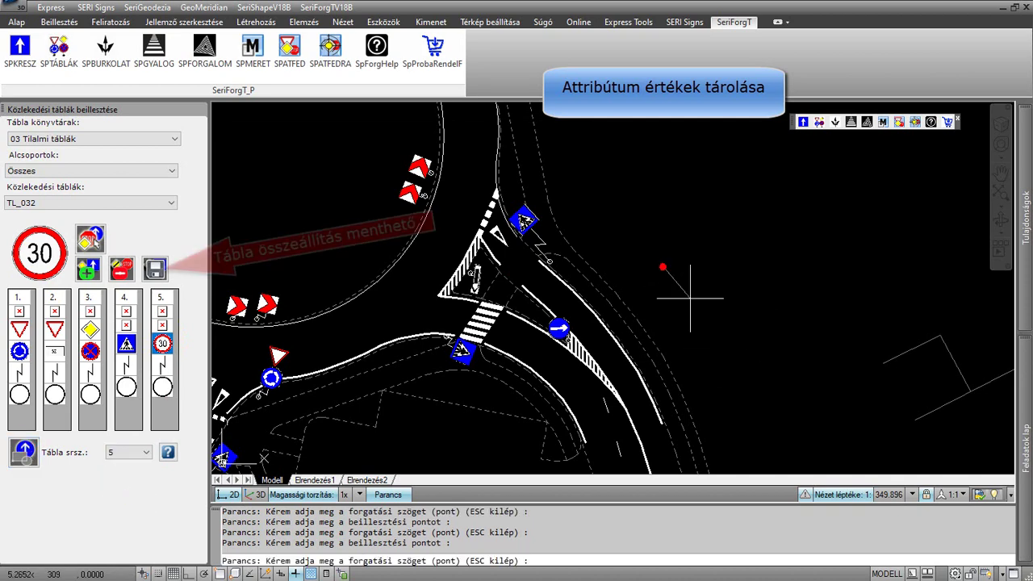
scroll(718, 346, up, 5)
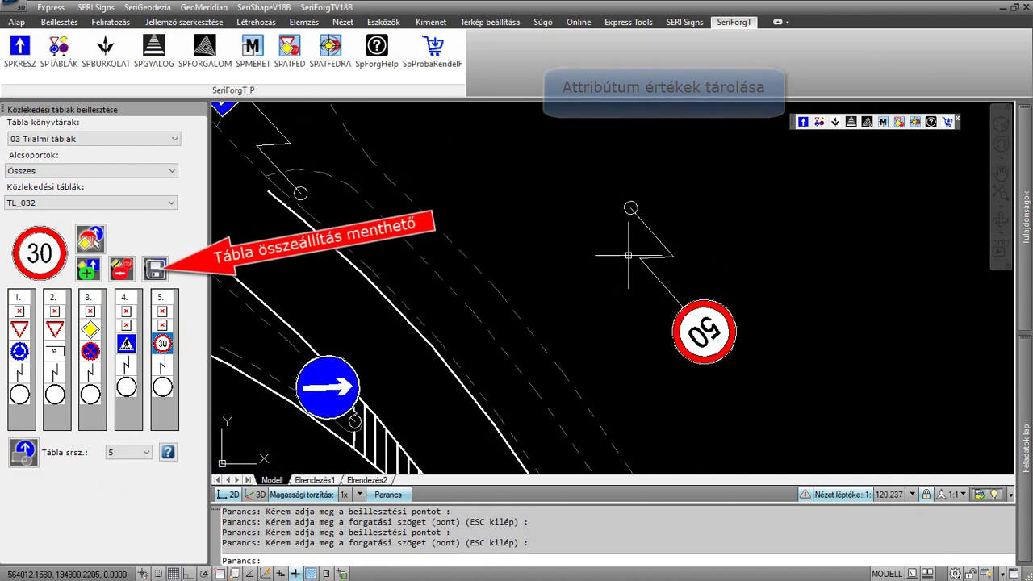
scroll(627, 258, down, 2)
click(639, 279)
Step: Pan along the road to check the placement, then close the traffic sign palette
middle_drag(598, 289, 650, 333)
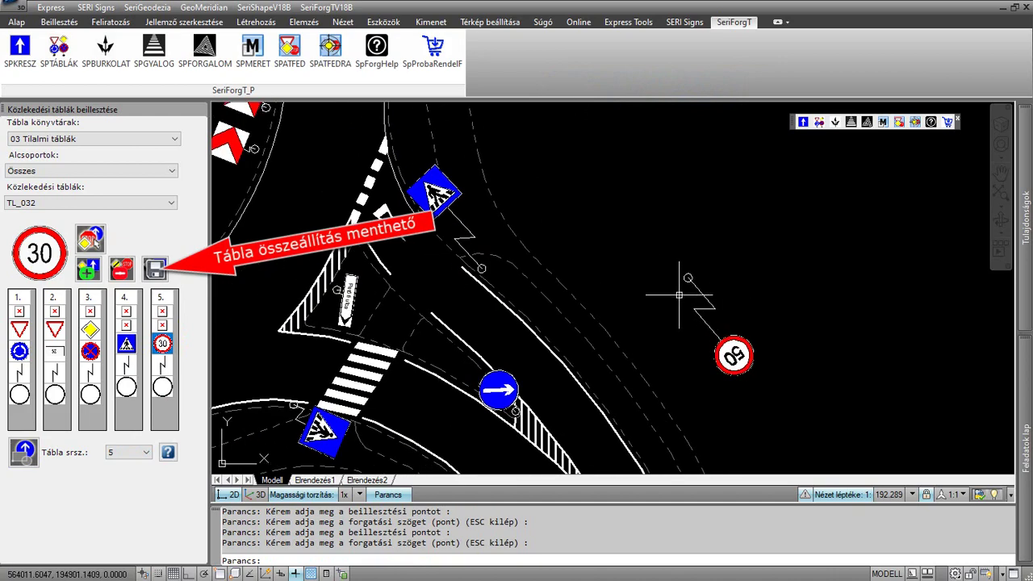
scroll(679, 296, down, 3)
scroll(613, 306, down, 2)
middle_drag(546, 331, 538, 307)
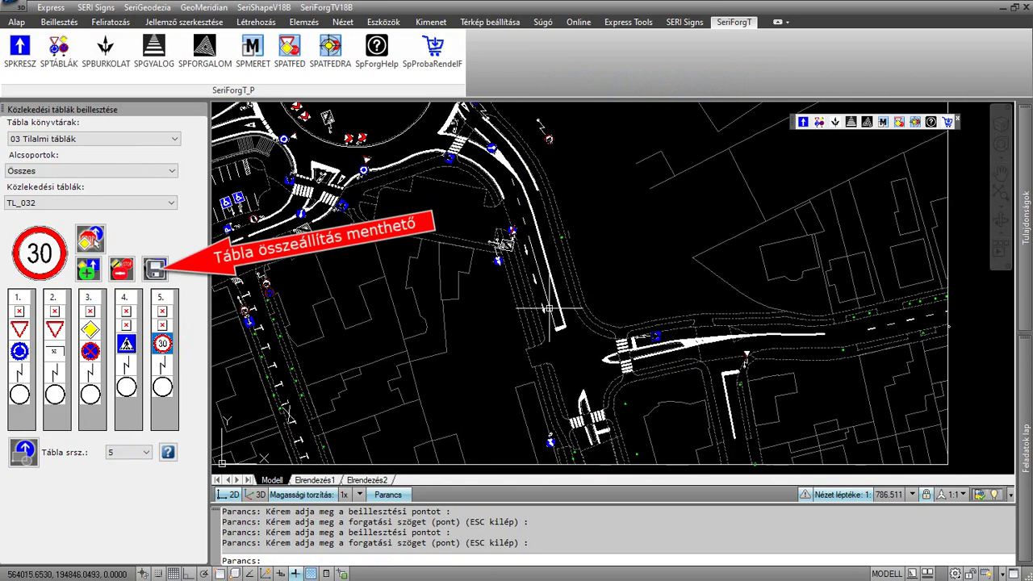
scroll(576, 311, up, 4)
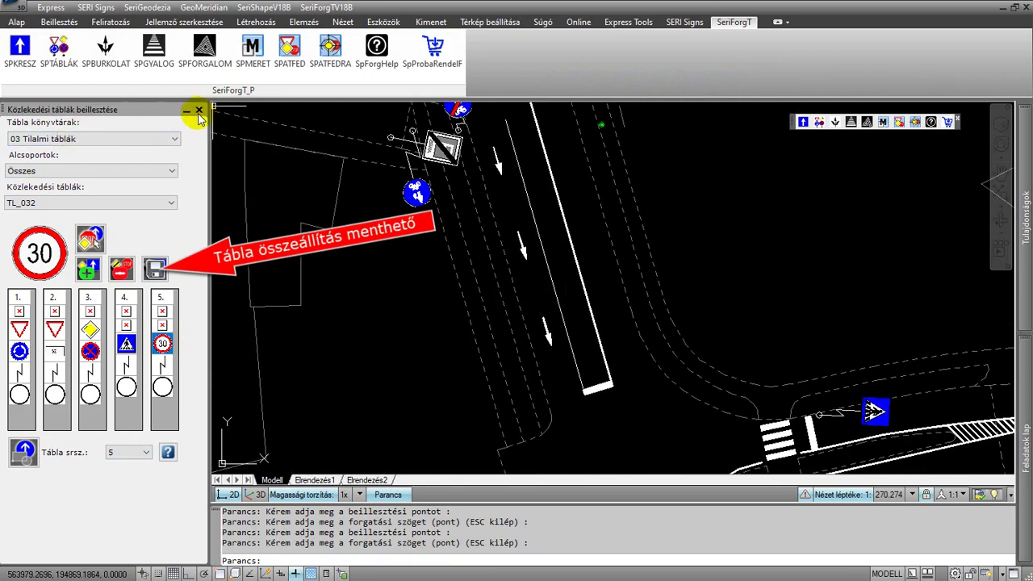
click(196, 113)
Step: Open the SPBURKOLAT road marking palette, keep type Normál, and open the Burkolati jelek symbol picker
click(108, 65)
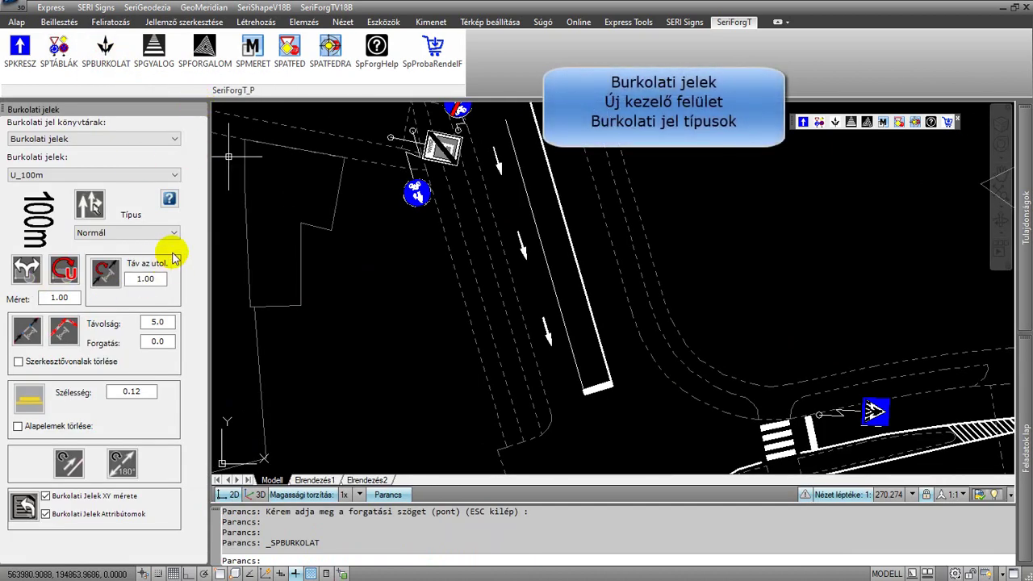
click(146, 232)
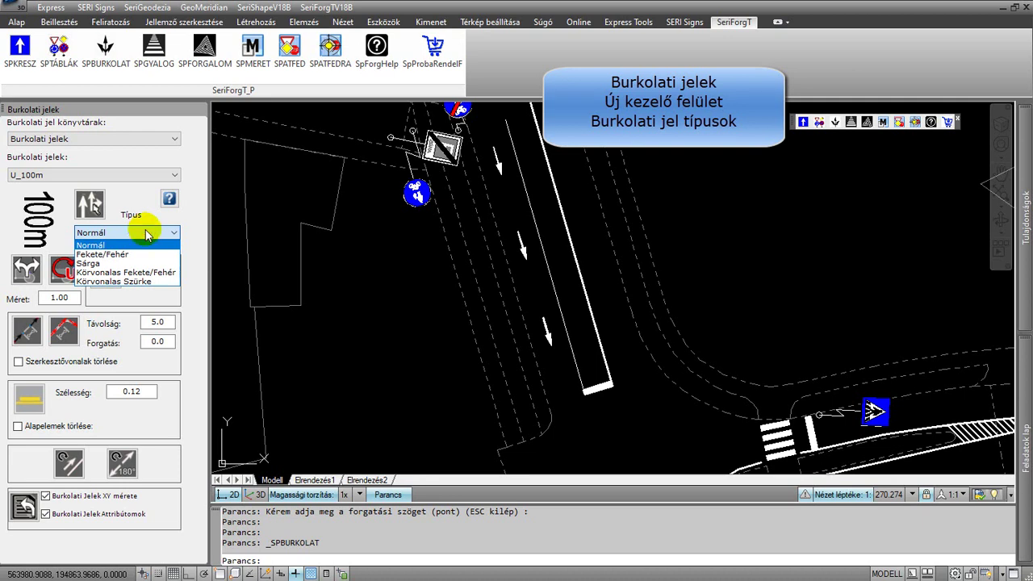
click(146, 233)
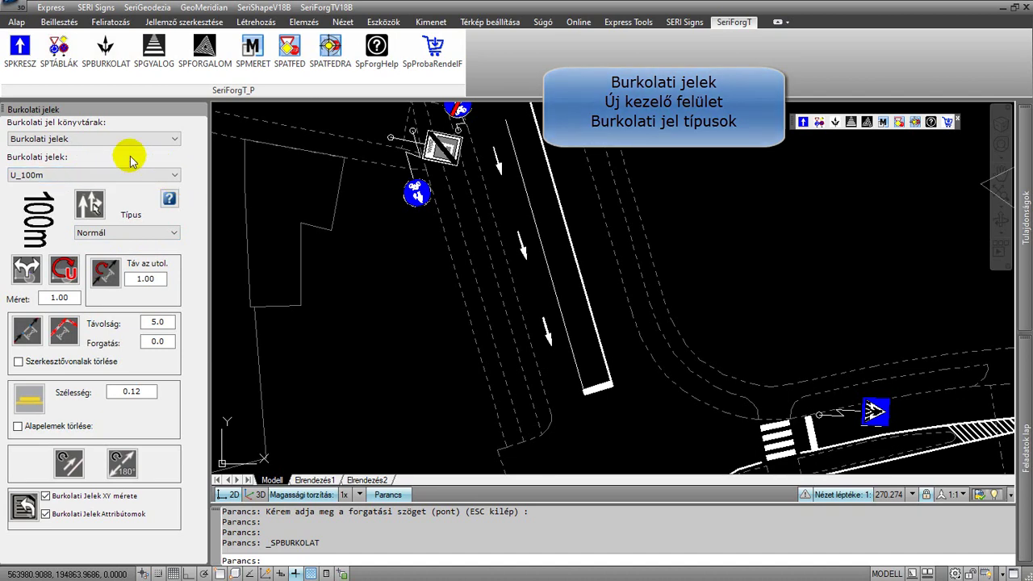
click(102, 138)
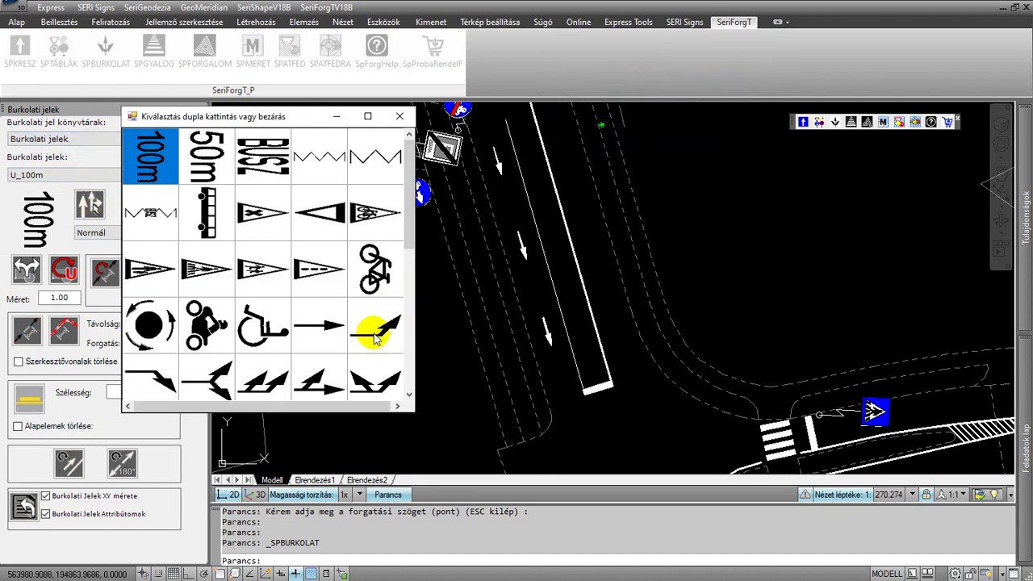
Step: Place the U_NYIL1_BAL left-turn arrow in the lane beside the solid edge line
click(373, 337)
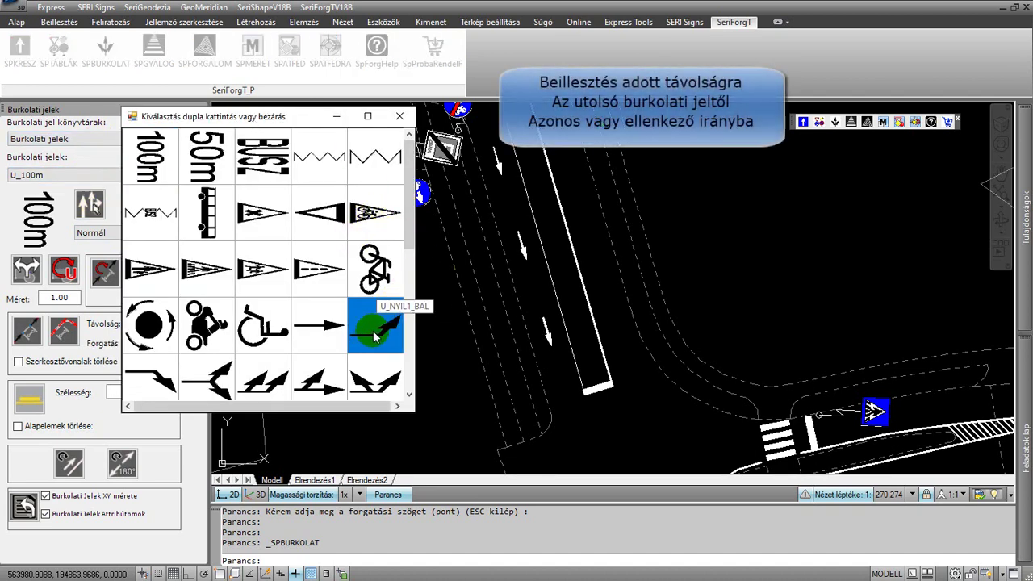
double_click(372, 322)
click(26, 269)
click(29, 272)
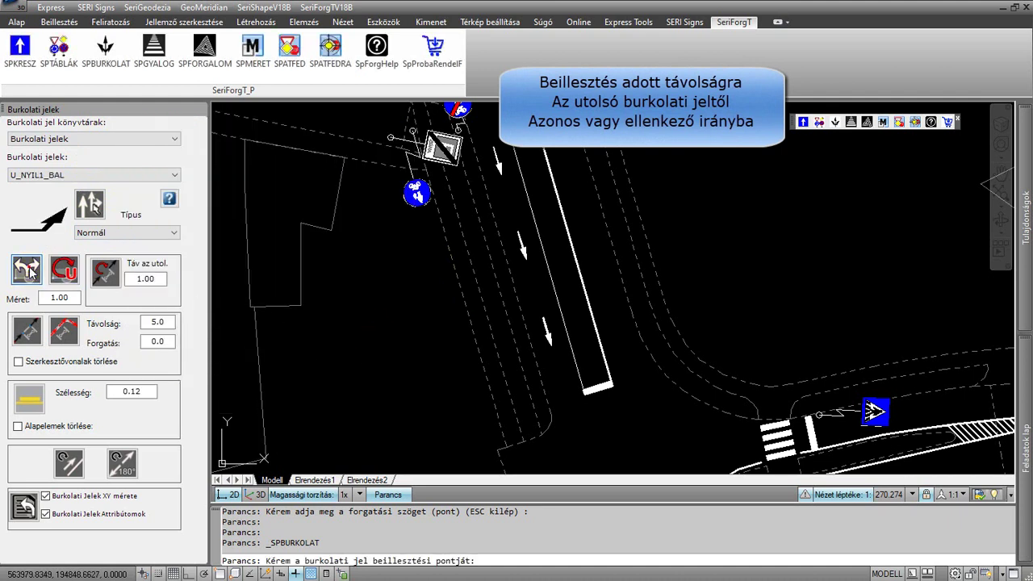
click(573, 308)
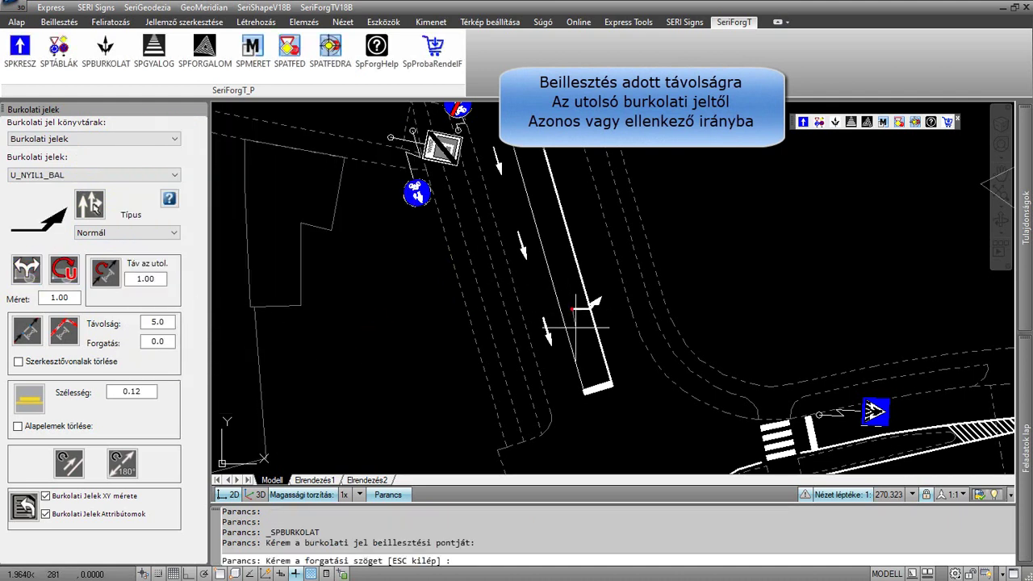
click(590, 364)
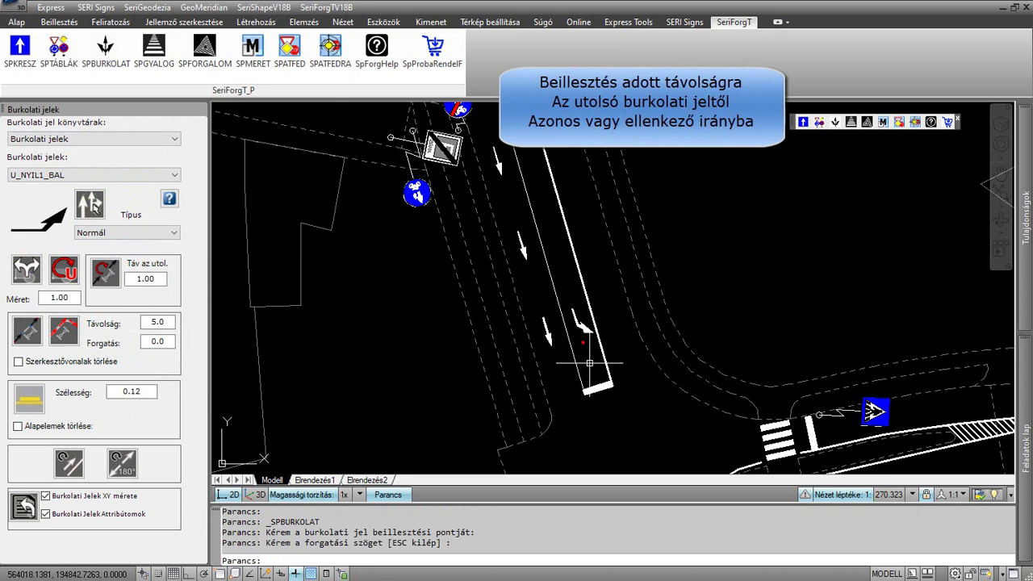
Step: Rotate the arrow using the road line as reference so it follows the lane direction
click(71, 456)
click(571, 340)
key(Return)
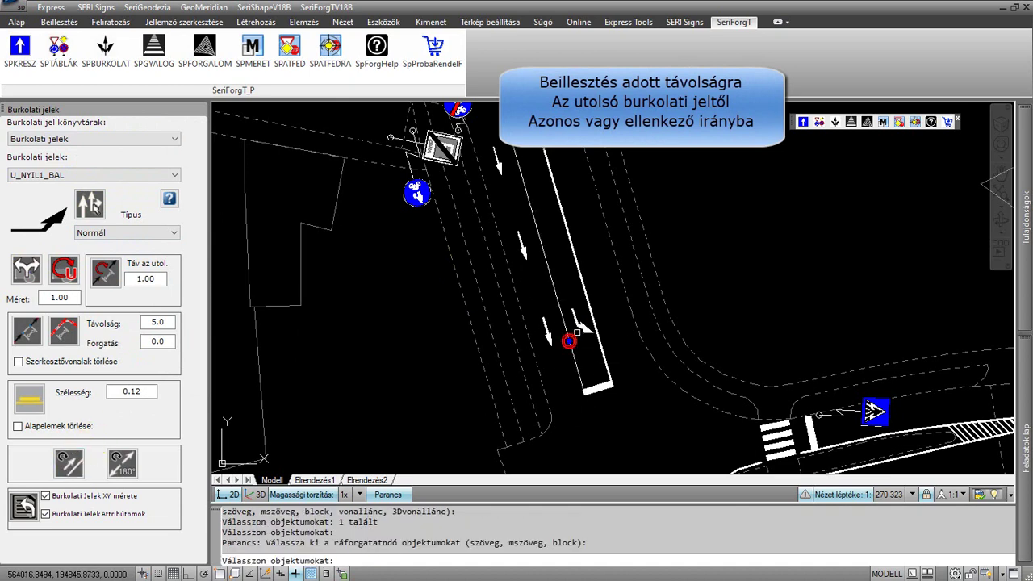
click(575, 334)
key(Return)
middle_drag(554, 272, 559, 342)
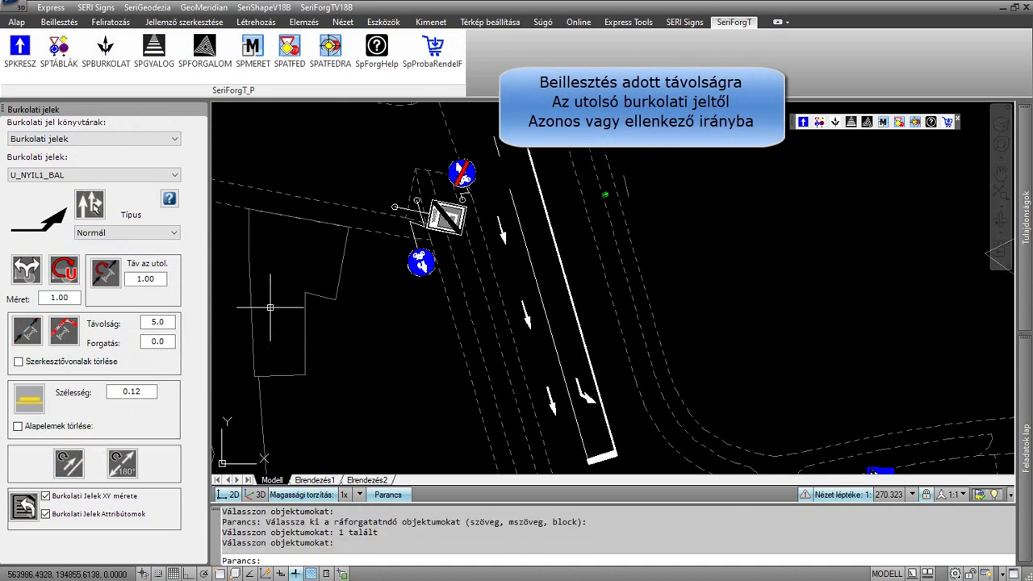
Step: Change the 'Táv az utol.' distance from the last marking from 1.00 to 6
middle_drag(232, 310, 249, 271)
click(160, 282)
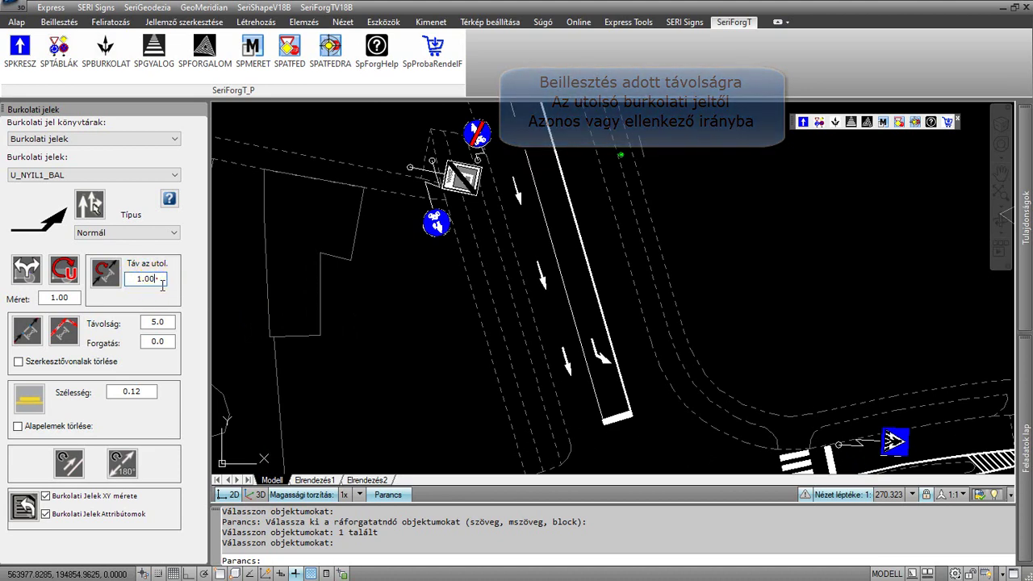
drag(156, 281, 138, 286)
text(6)
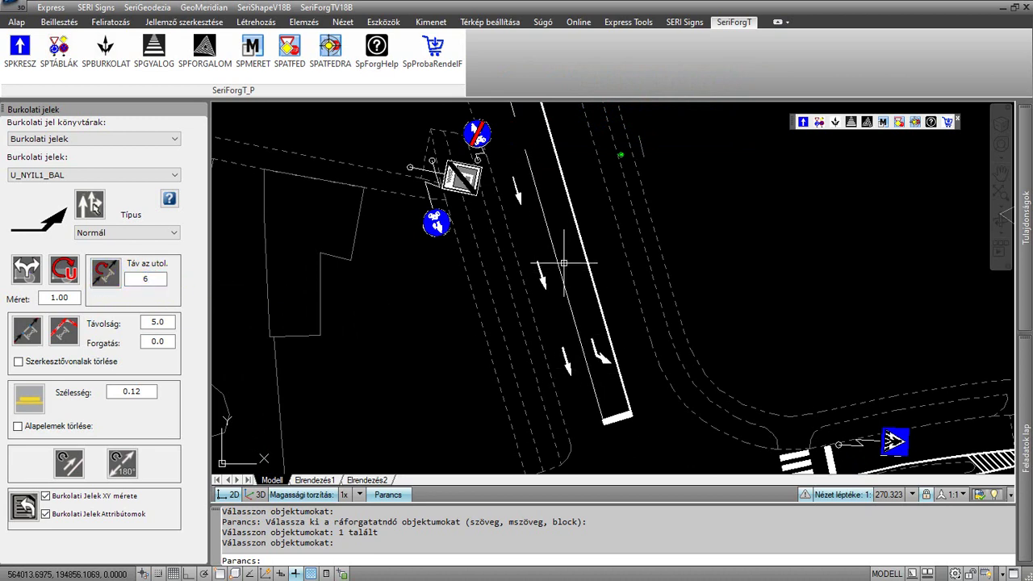
Step: Add further U_NYIL1_BAL arrows up the lane at 6-unit spacing, same direction
click(105, 271)
text(E)
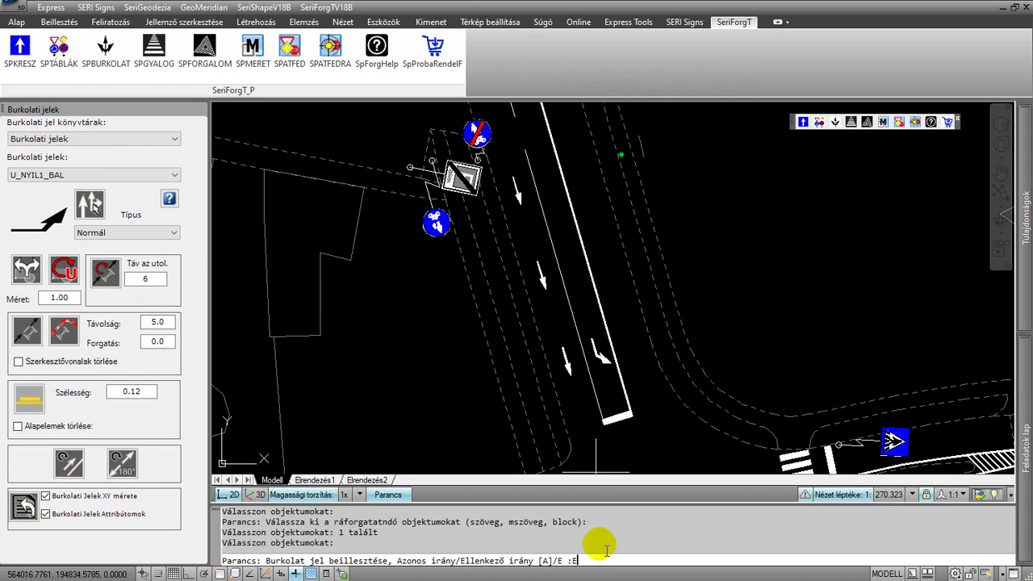
key(Return)
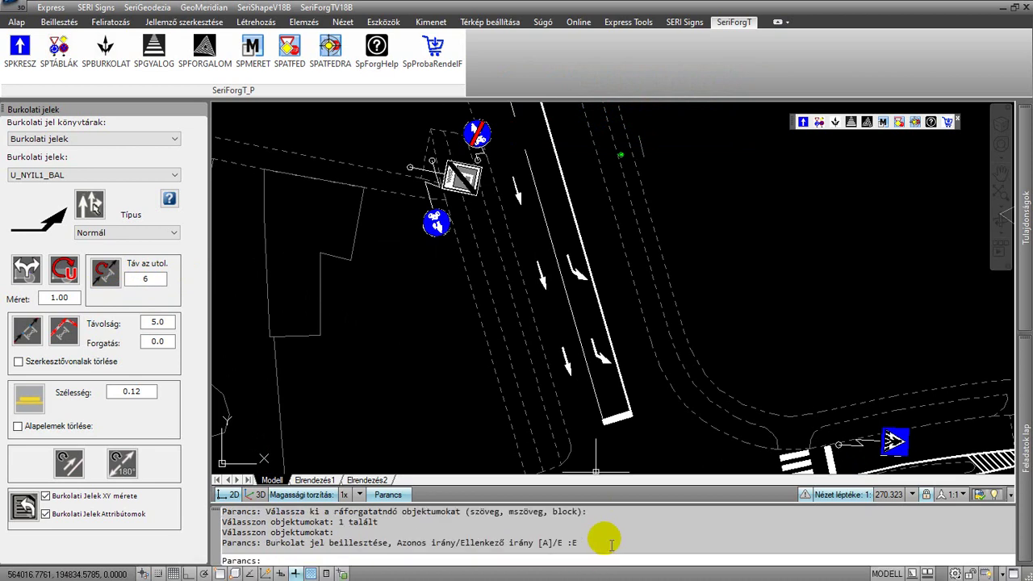
middle_drag(548, 266, 542, 305)
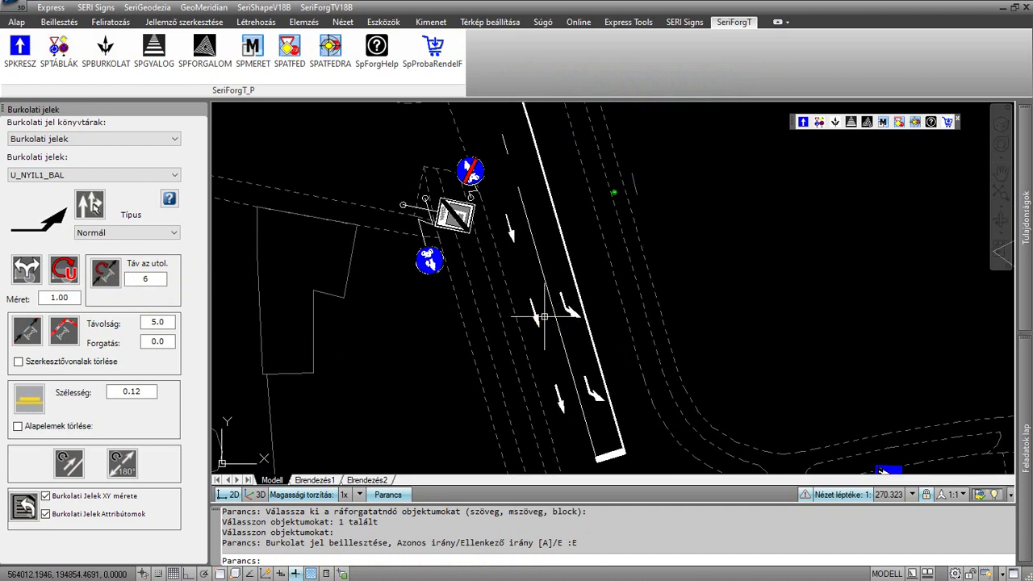
click(105, 272)
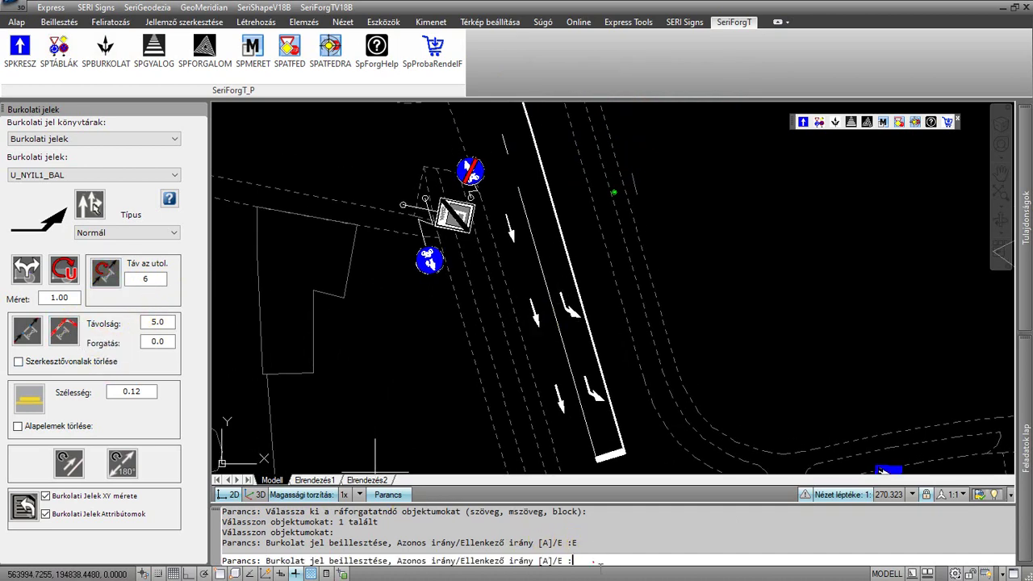
text(E)
key(Return)
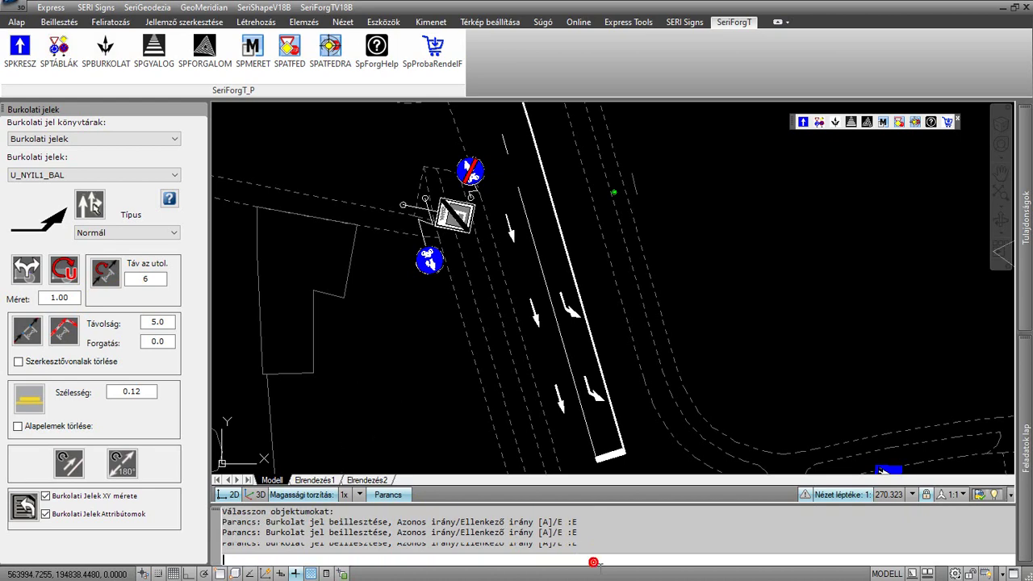
click(593, 562)
middle_drag(499, 224, 531, 300)
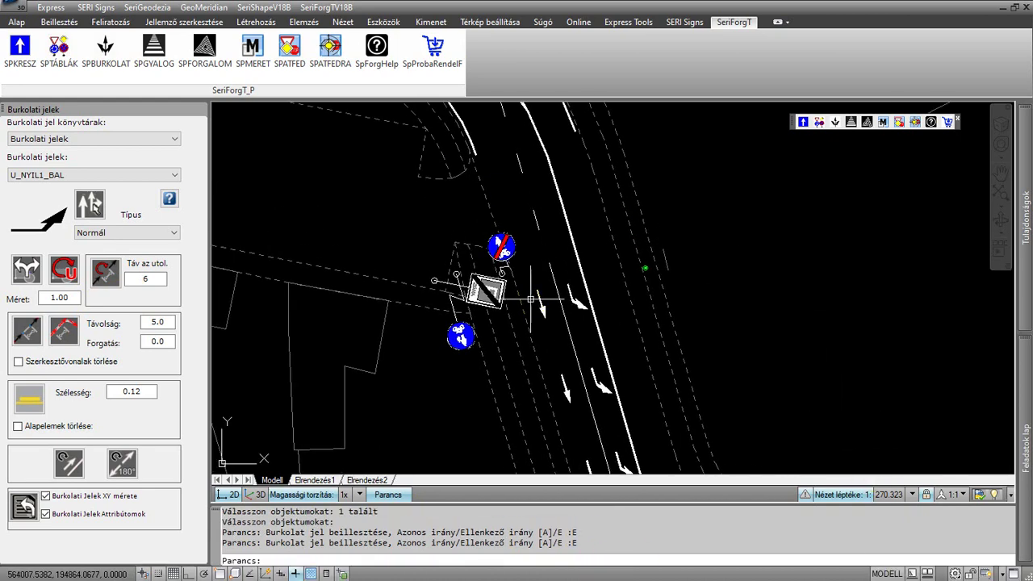
scroll(597, 413, up, 1)
scroll(546, 299, up, 1)
scroll(536, 242, up, 1)
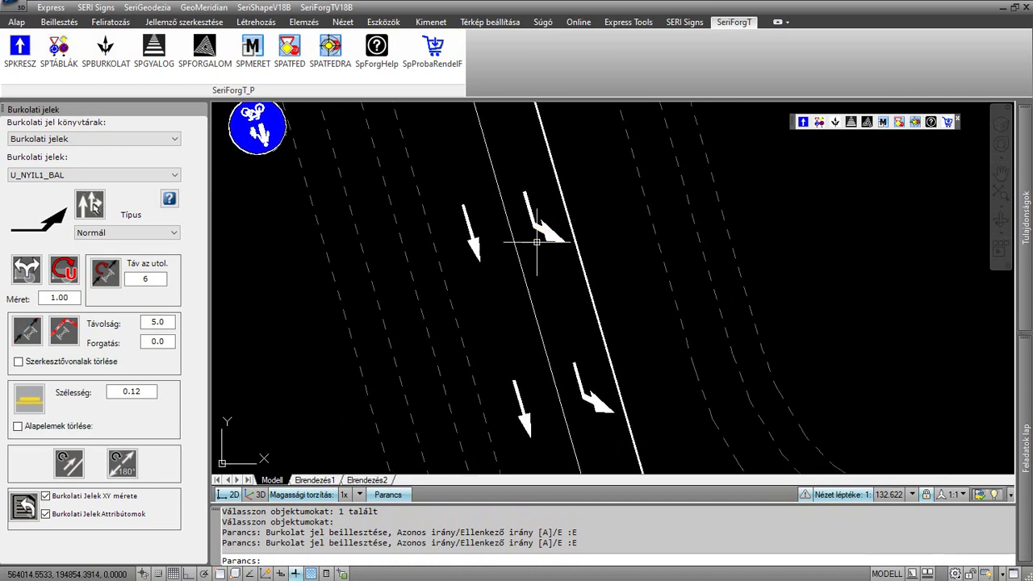
middle_drag(533, 350, 535, 265)
scroll(546, 322, up, 1)
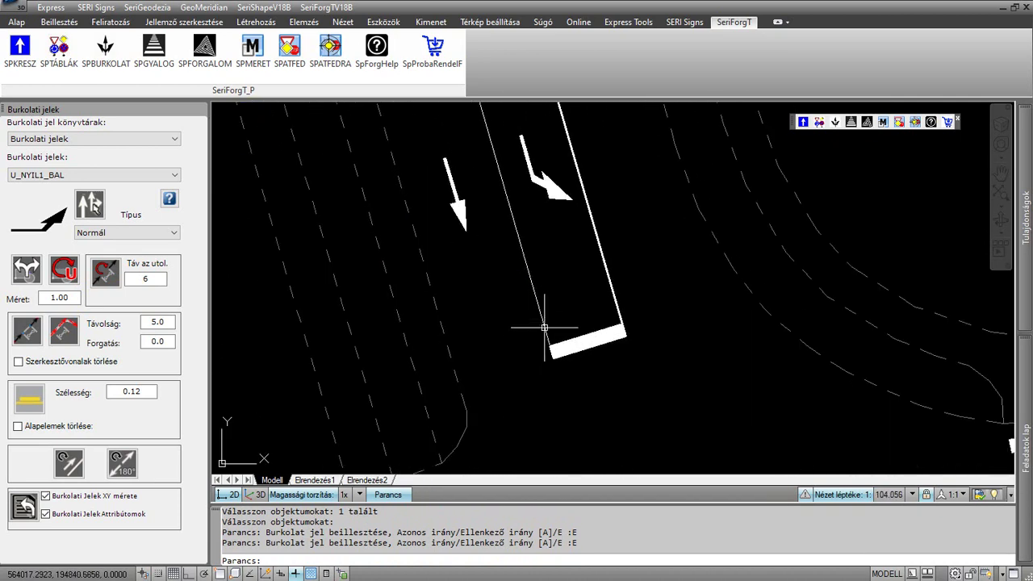
scroll(554, 316, up, 3)
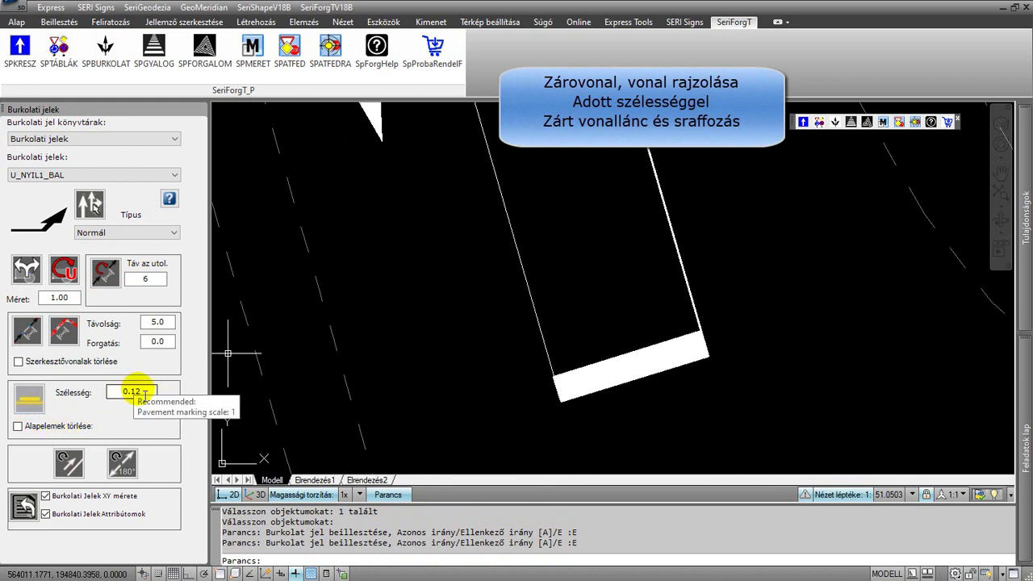
Step: Redraw the four picked road-line segments as a 0.12-wide closed hatched Zárovonal line
click(33, 403)
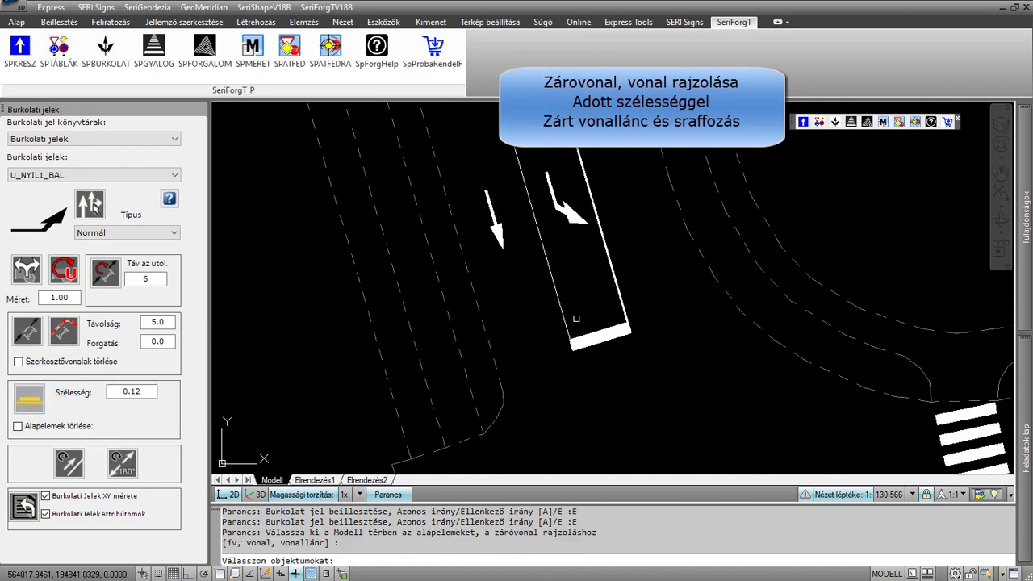
click(527, 309)
scroll(528, 309, down, 5)
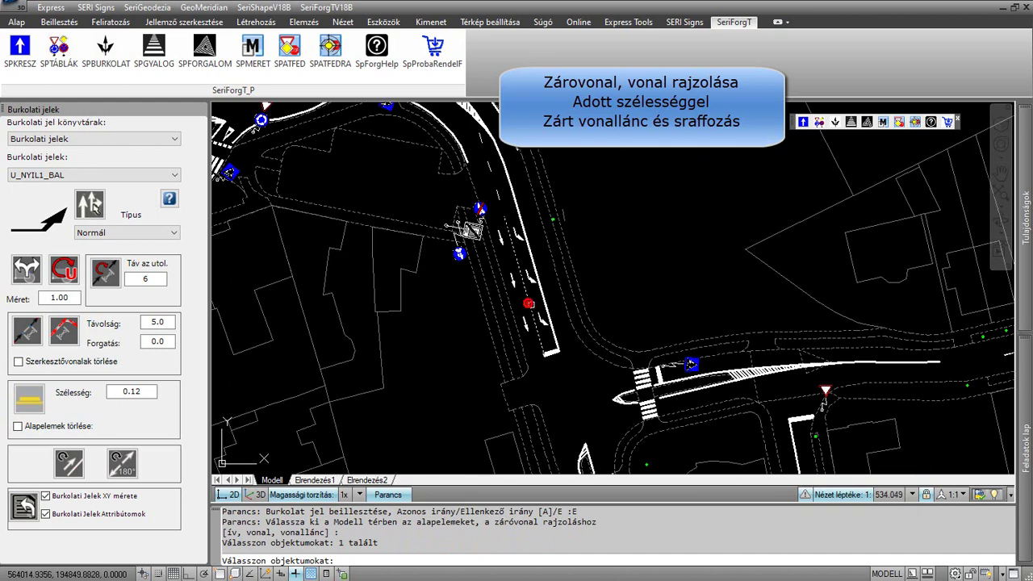
scroll(510, 284, up, 2)
scroll(510, 284, up, 2)
click(506, 292)
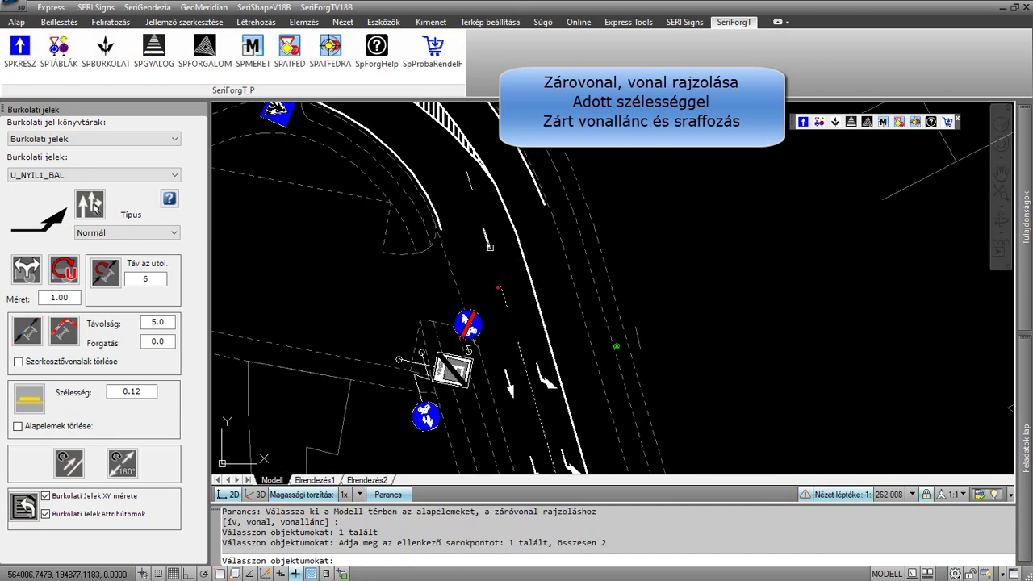
click(487, 239)
click(470, 182)
key(Return)
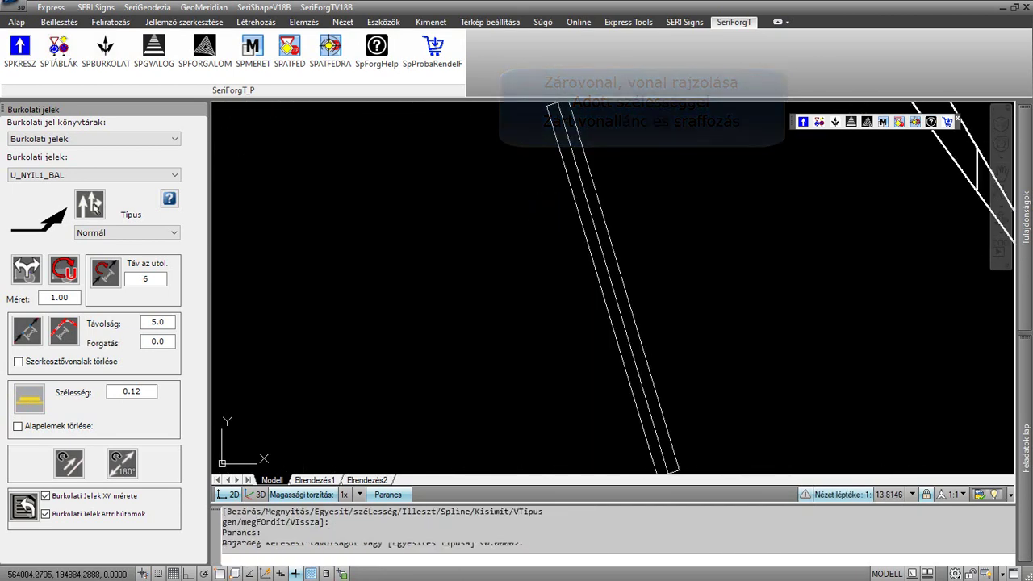
scroll(586, 345, up, 2)
scroll(581, 355, up, 2)
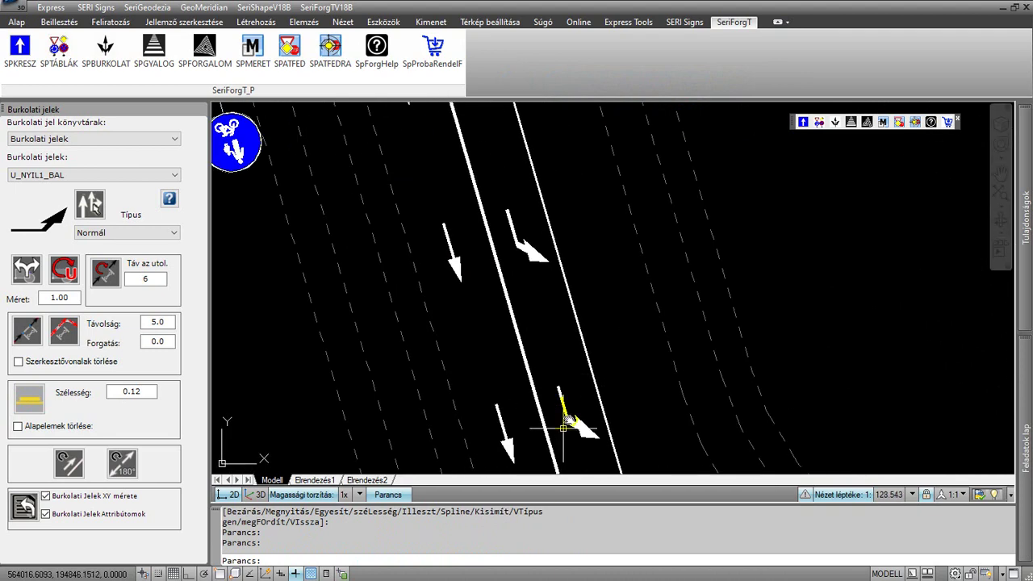
scroll(565, 339, up, 2)
scroll(553, 306, up, 1)
scroll(569, 382, up, 2)
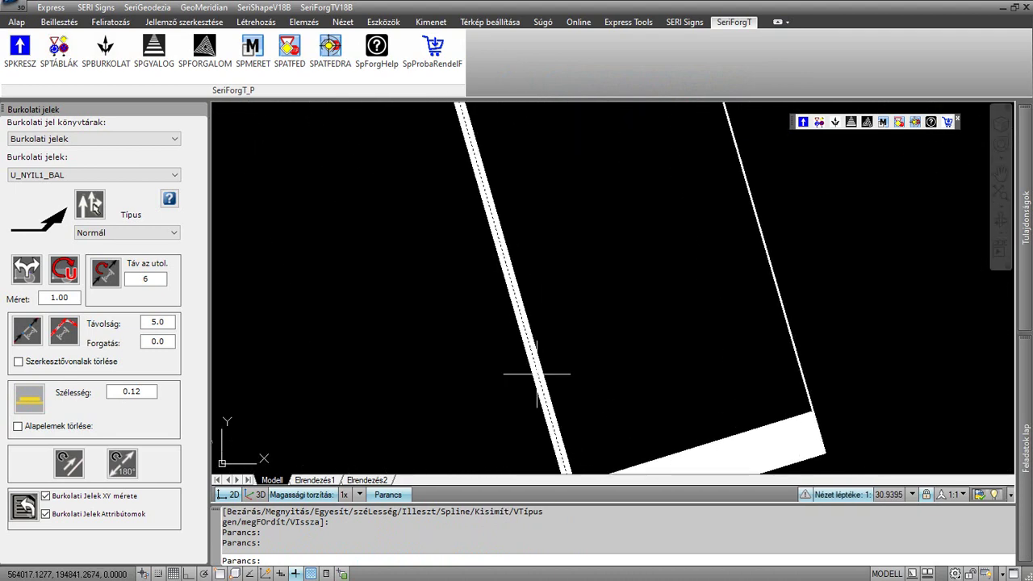
scroll(545, 363, down, 5)
scroll(548, 315, down, 5)
scroll(545, 278, up, 1)
scroll(492, 291, up, 2)
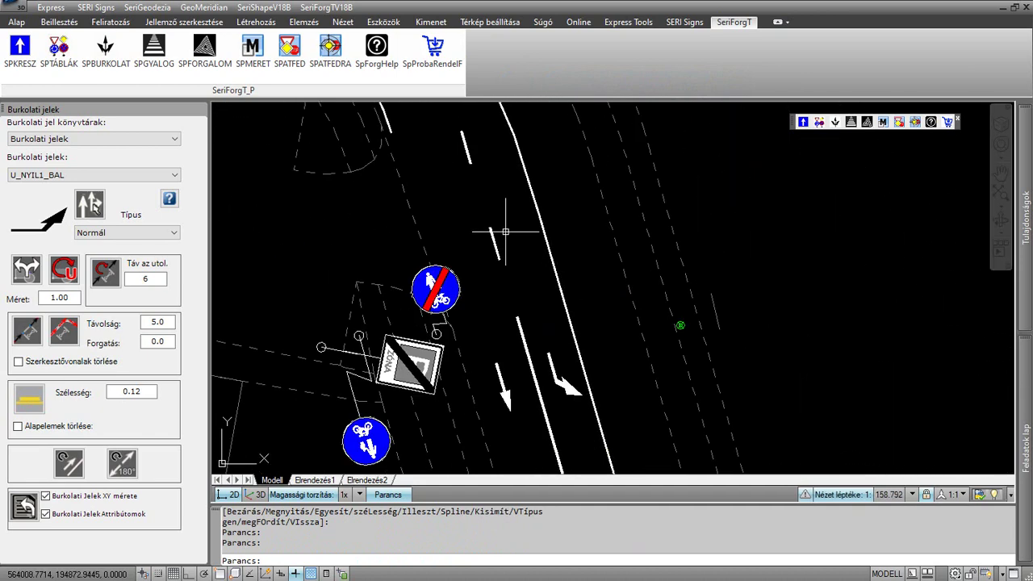
scroll(491, 219, up, 3)
scroll(527, 355, up, 2)
scroll(525, 347, down, 4)
scroll(501, 307, down, 4)
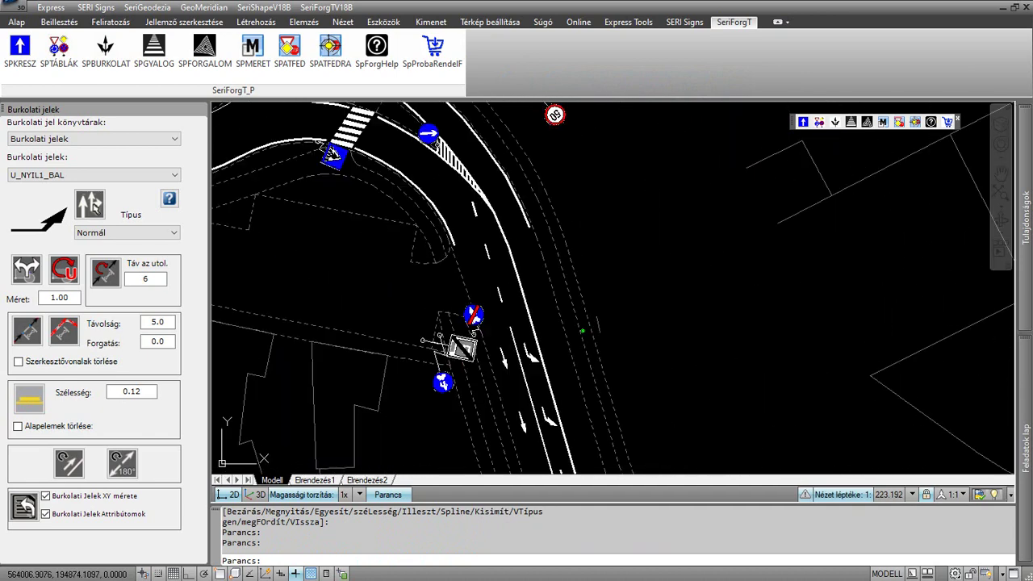
scroll(480, 270, down, 2)
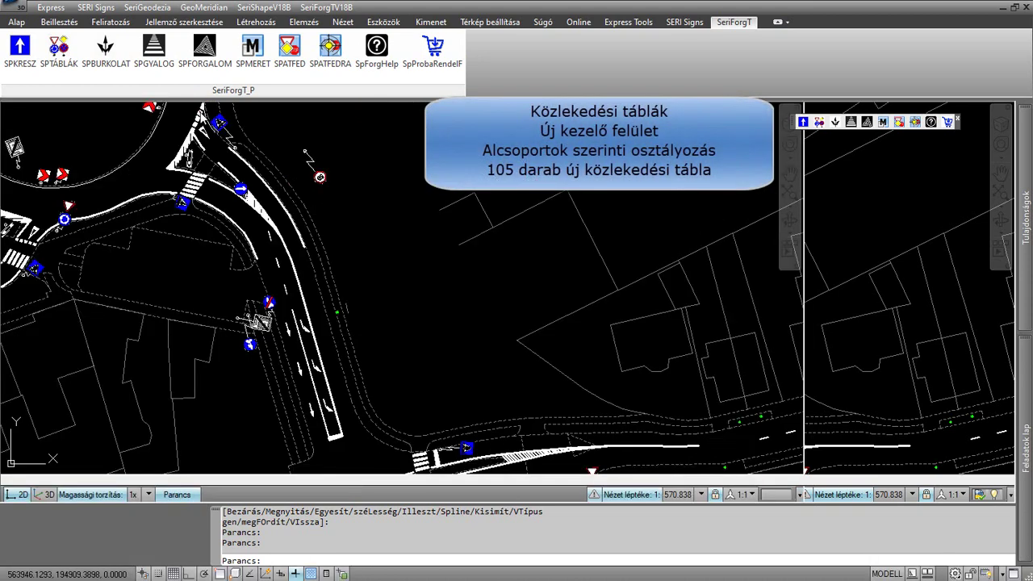
Step: Swap to the SPKRESZ sign palette, browse Táblaszárak and Kapcsoló elemek, and settle on Oszlopok
click(202, 111)
click(19, 49)
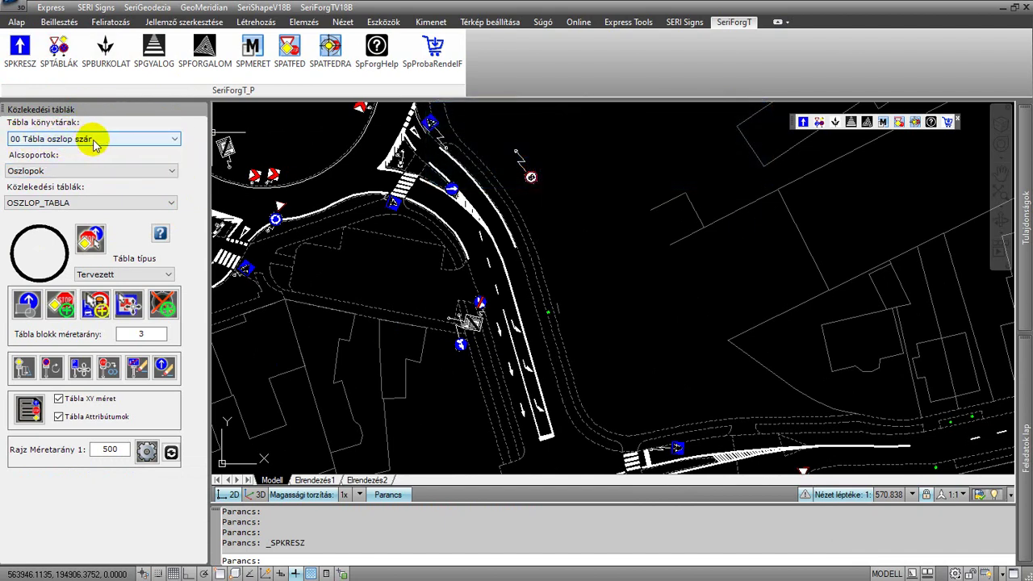
click(92, 171)
click(94, 172)
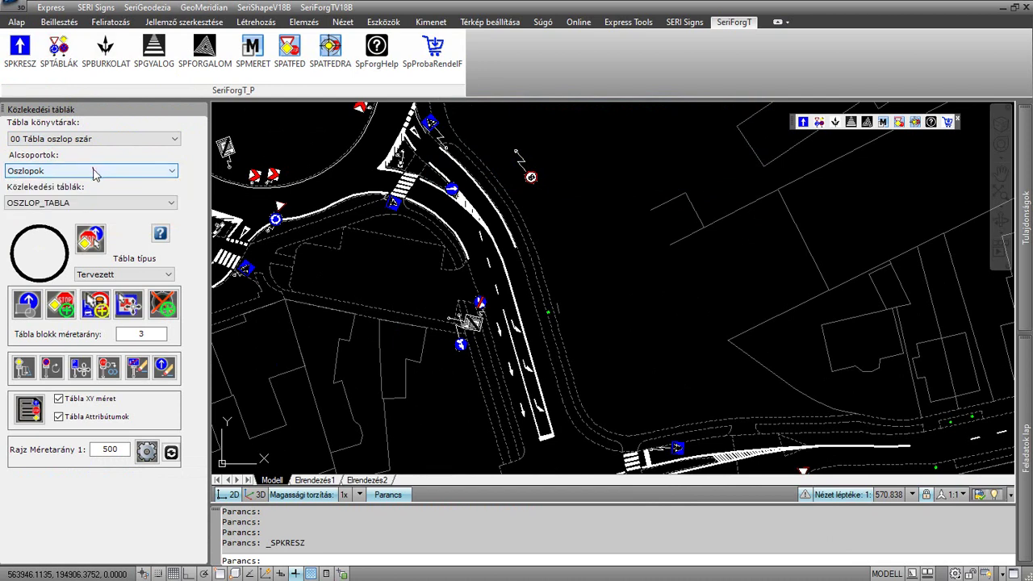
click(92, 171)
click(94, 201)
click(92, 170)
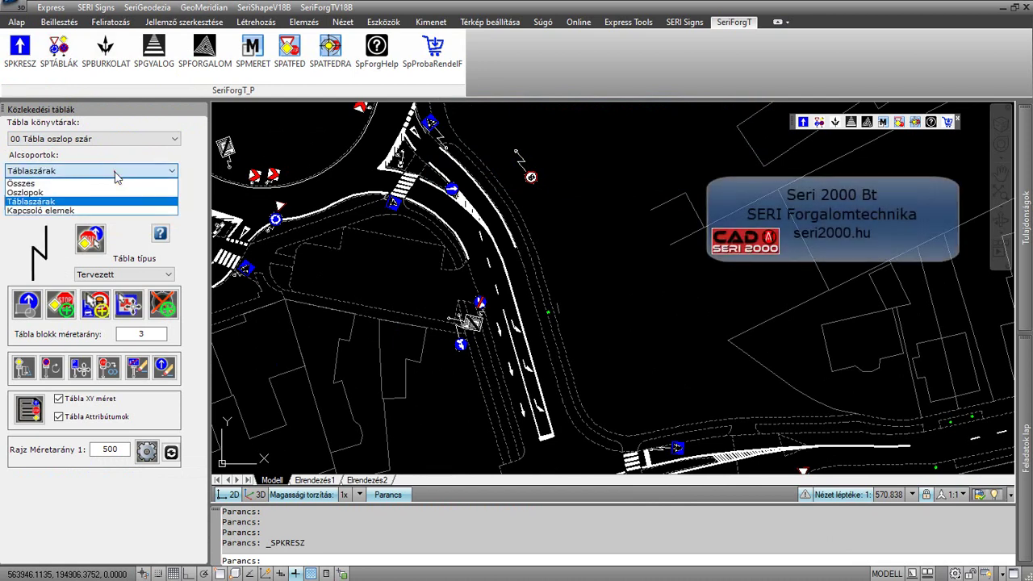
click(114, 210)
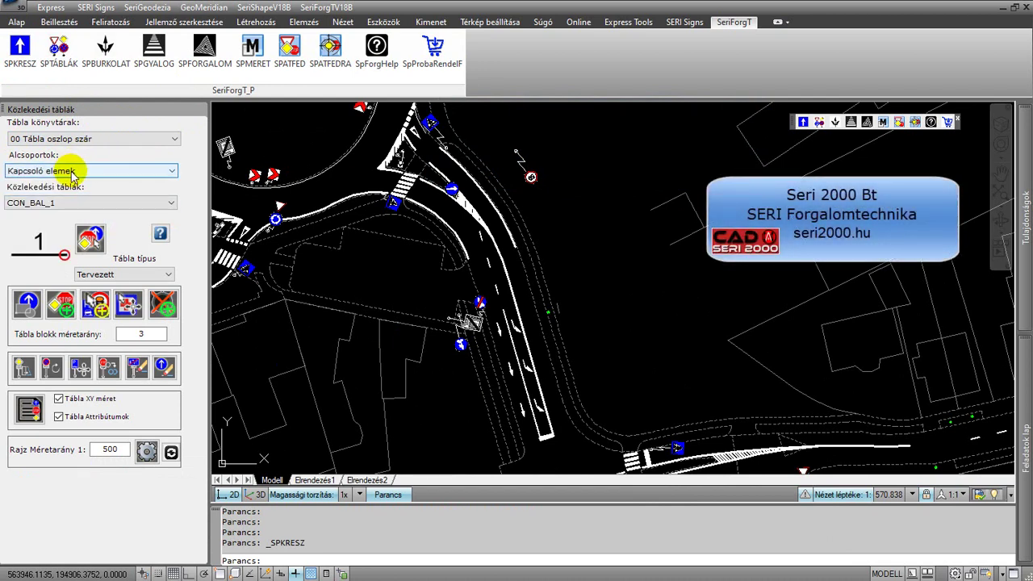
click(85, 173)
click(85, 181)
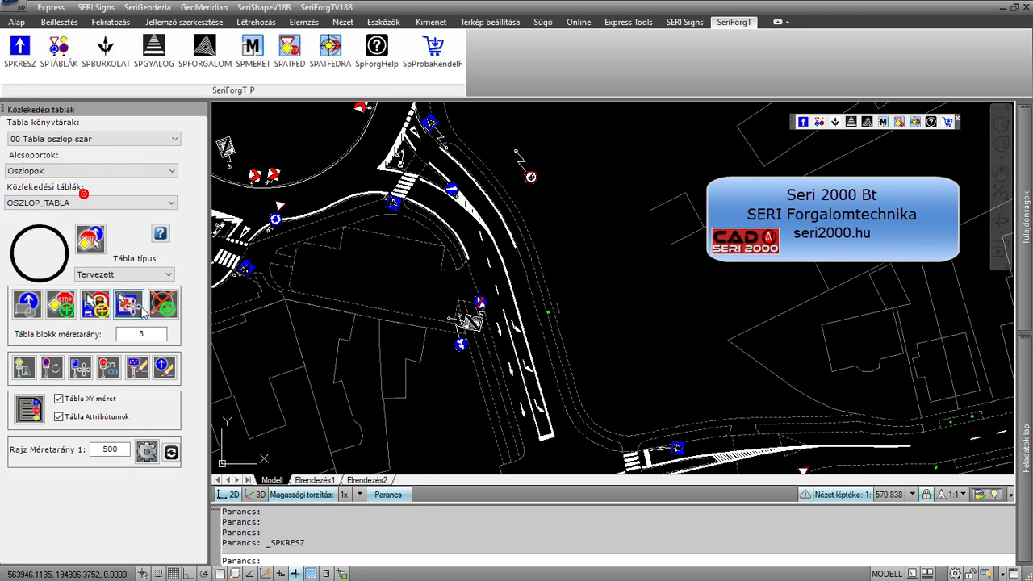